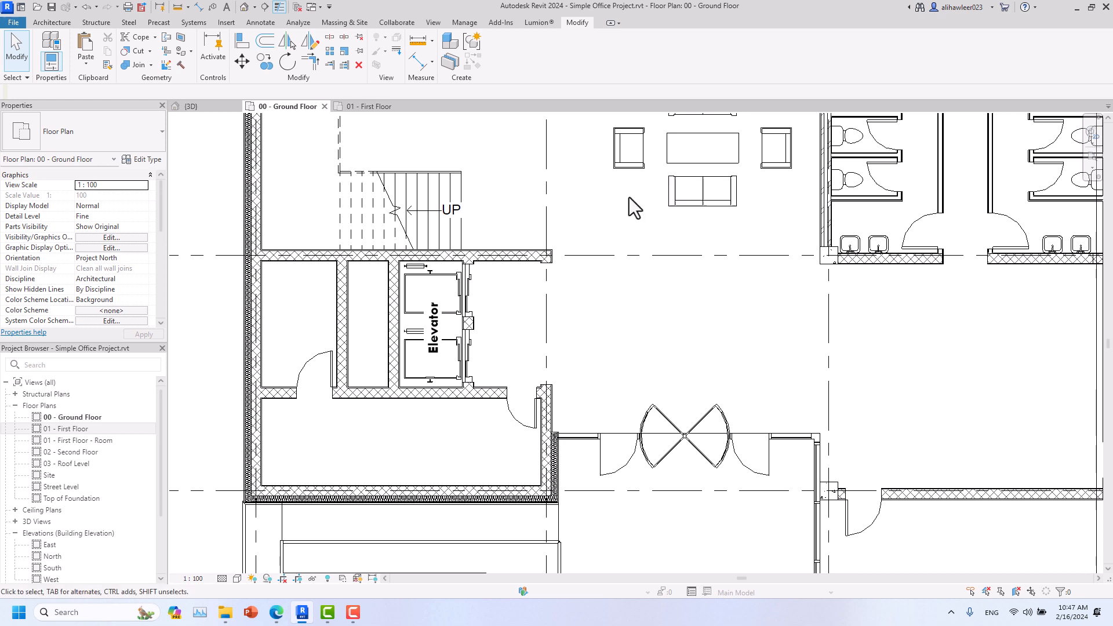
Step: Draw a vertical detail line about 180 long in the Thin Lines style, in the open lobby east of the elevators
click(260, 22)
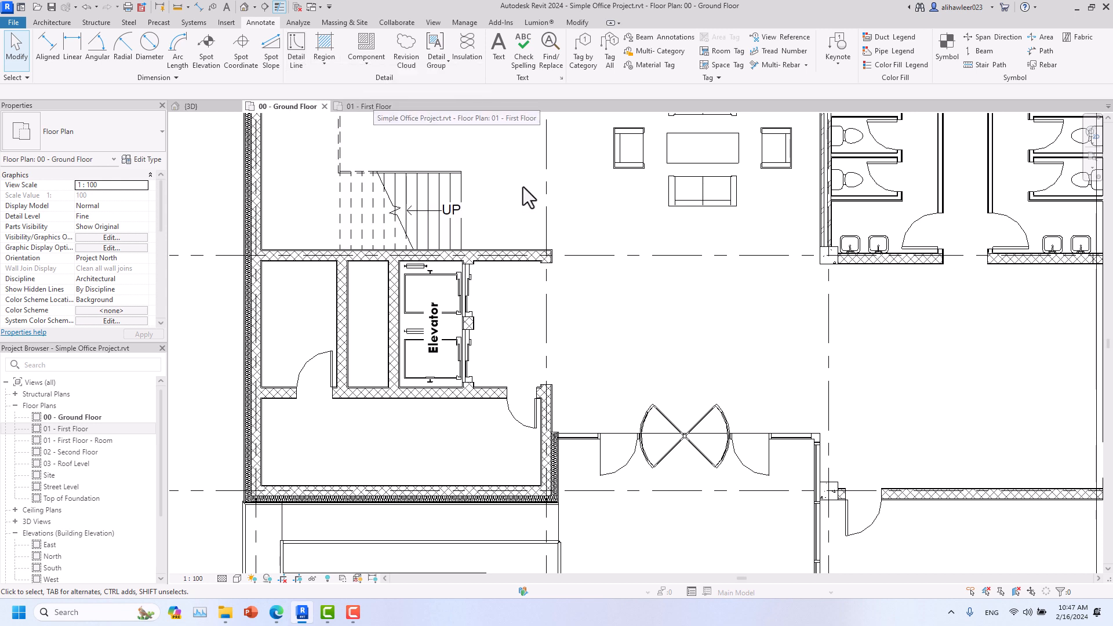
key(d)
key(l)
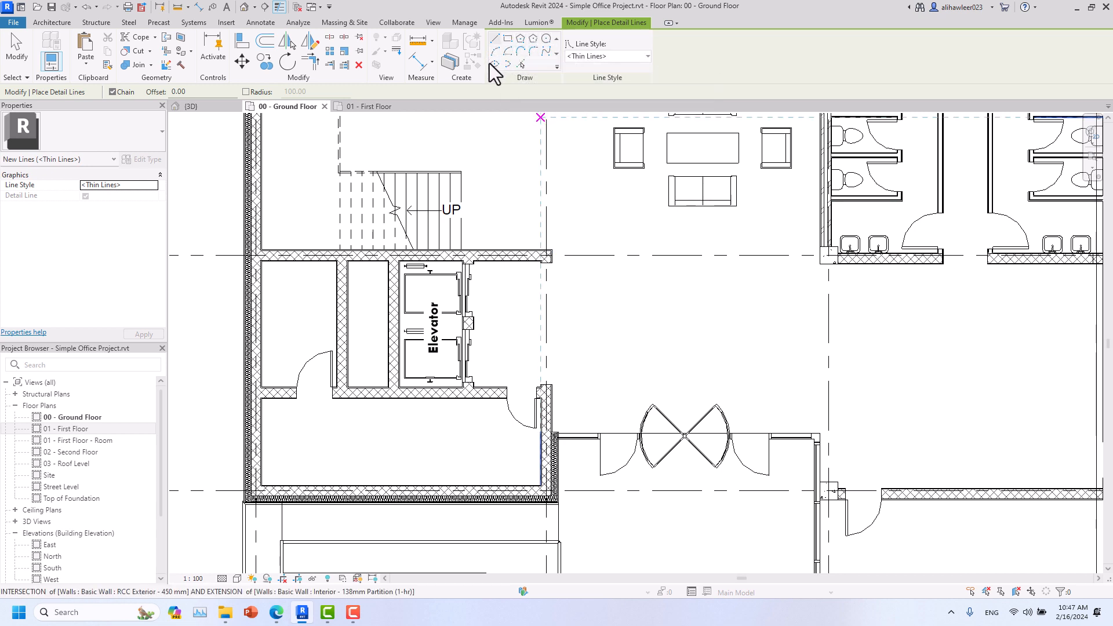
click(589, 58)
click(589, 58)
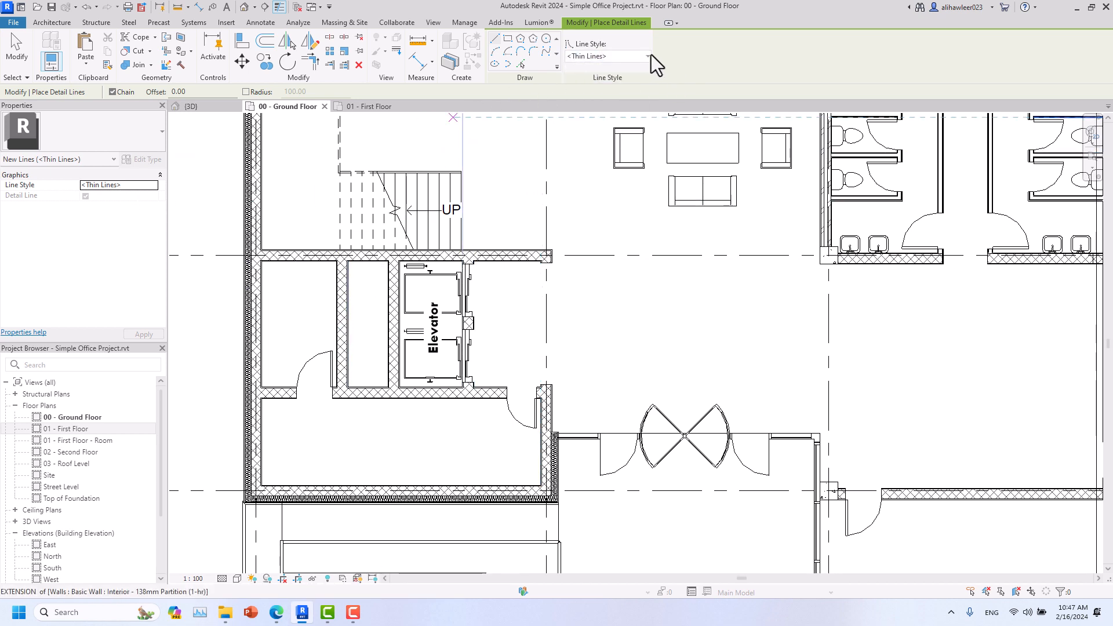
scroll(356, 377, up, 5)
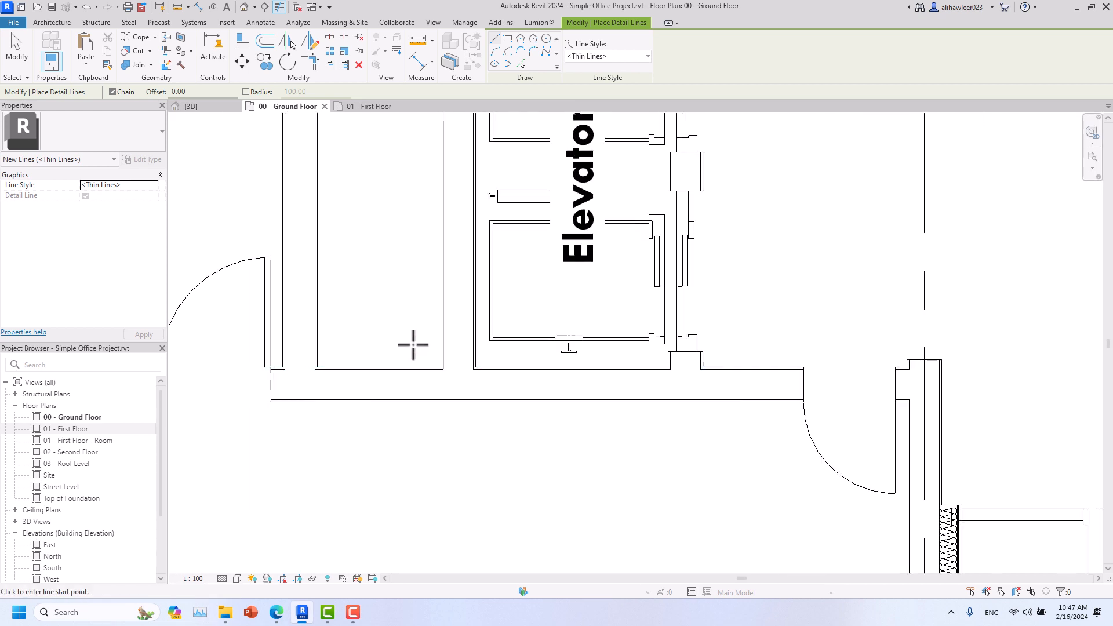
middle_drag(412, 348, 499, 440)
scroll(427, 380, down, 4)
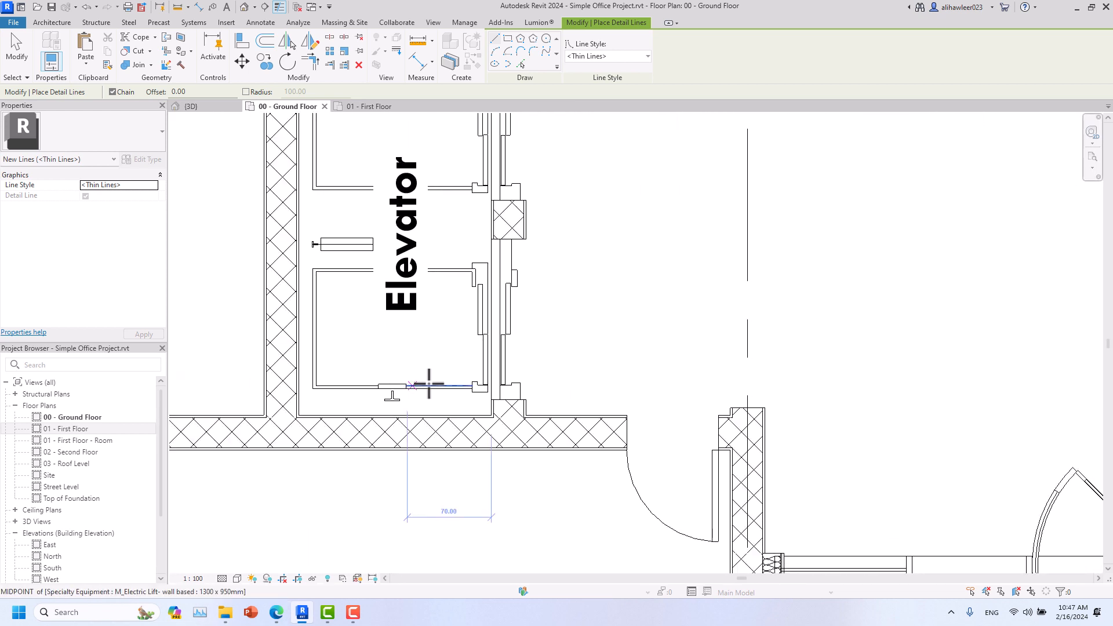
click(630, 273)
click(630, 366)
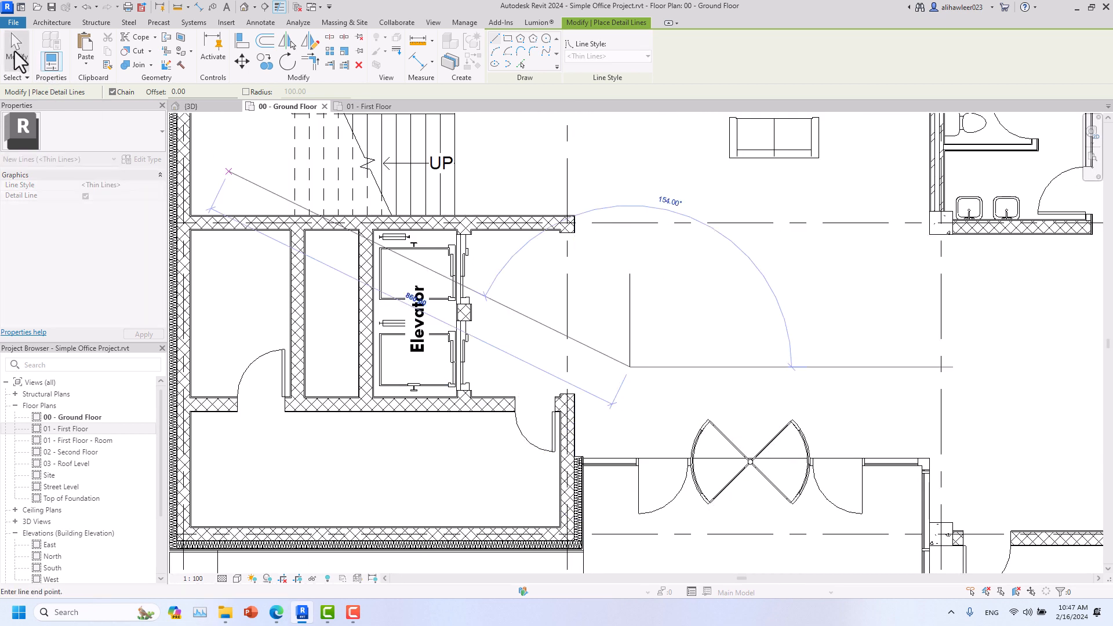
click(16, 52)
Step: Change the vertical detail line's style to Beyond and inspect it up close
click(626, 301)
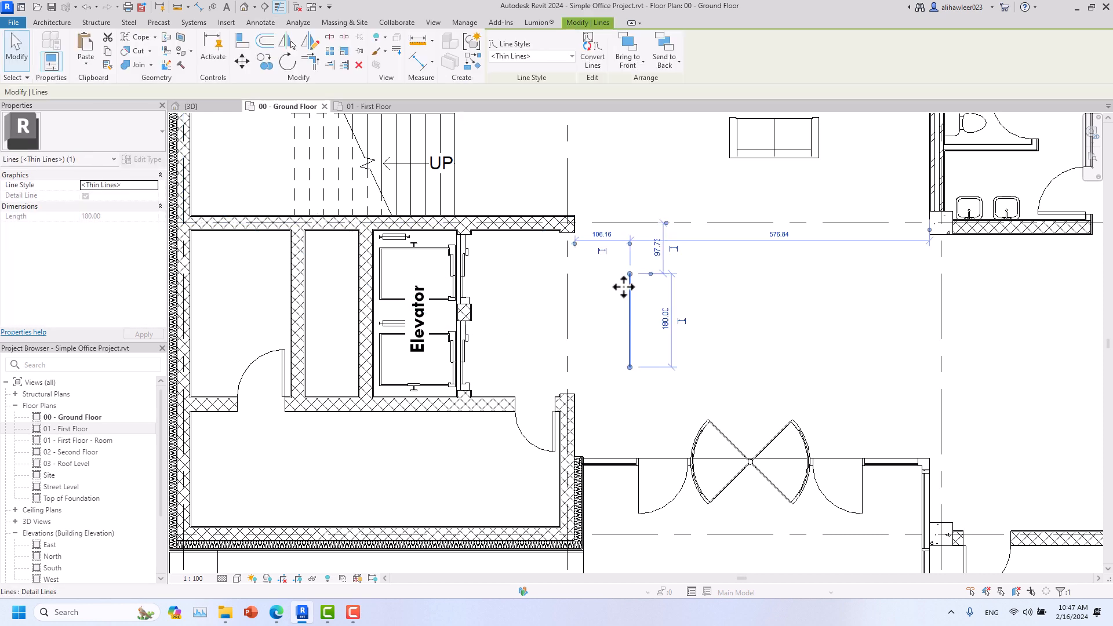
click(519, 58)
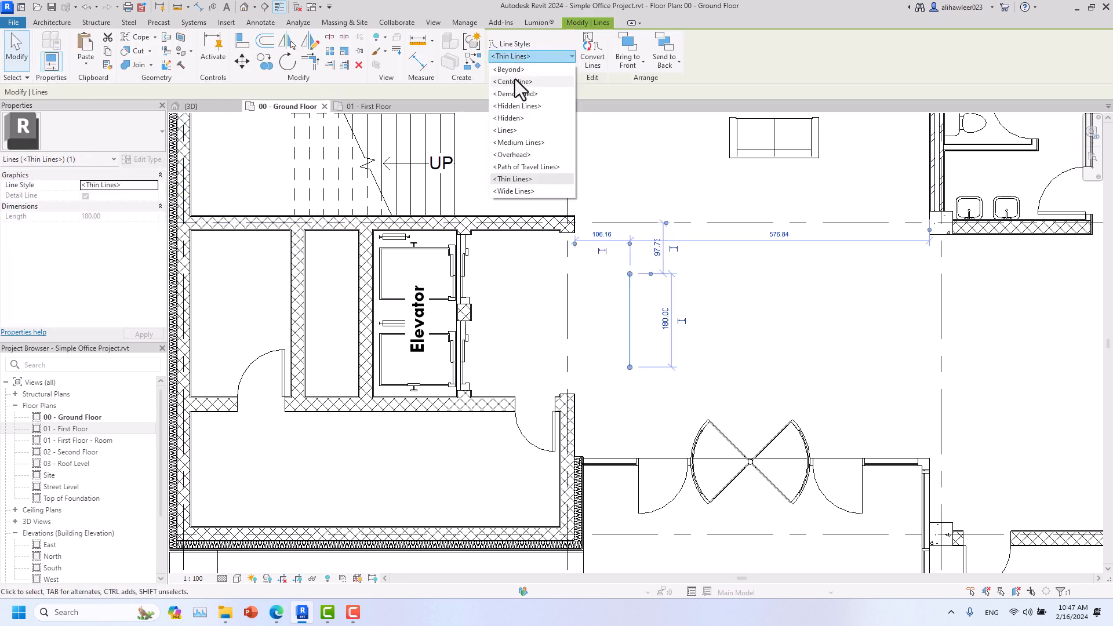
click(516, 81)
click(647, 304)
scroll(642, 302, up, 5)
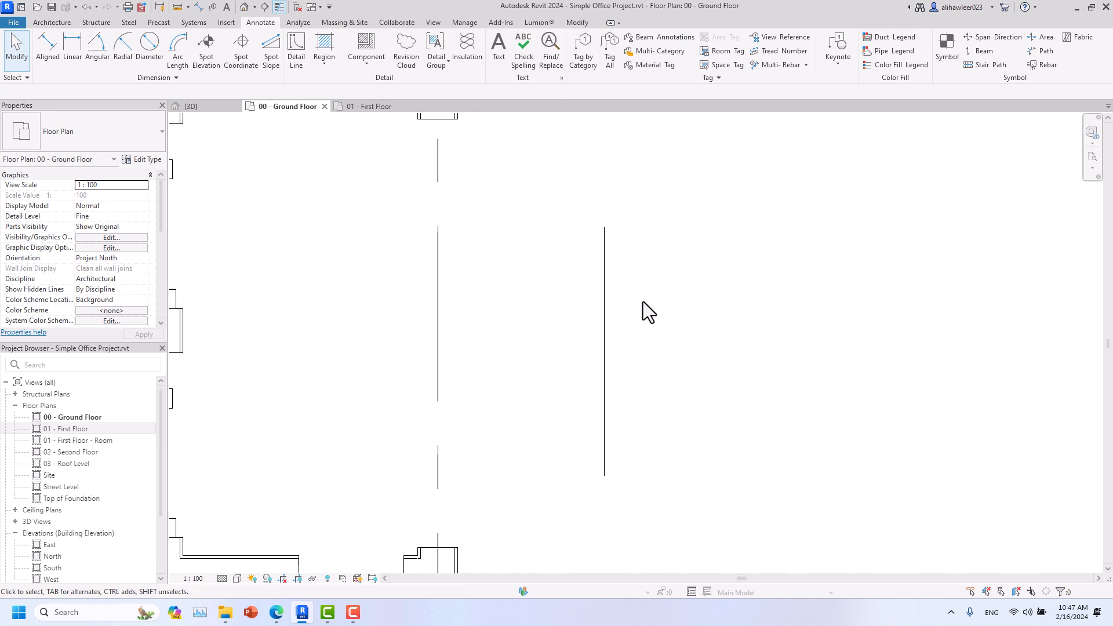
Step: Turn off the Thin Lines display mode so the floor plan shows real line weights
scroll(643, 302, down, 3)
middle_drag(672, 296, 719, 322)
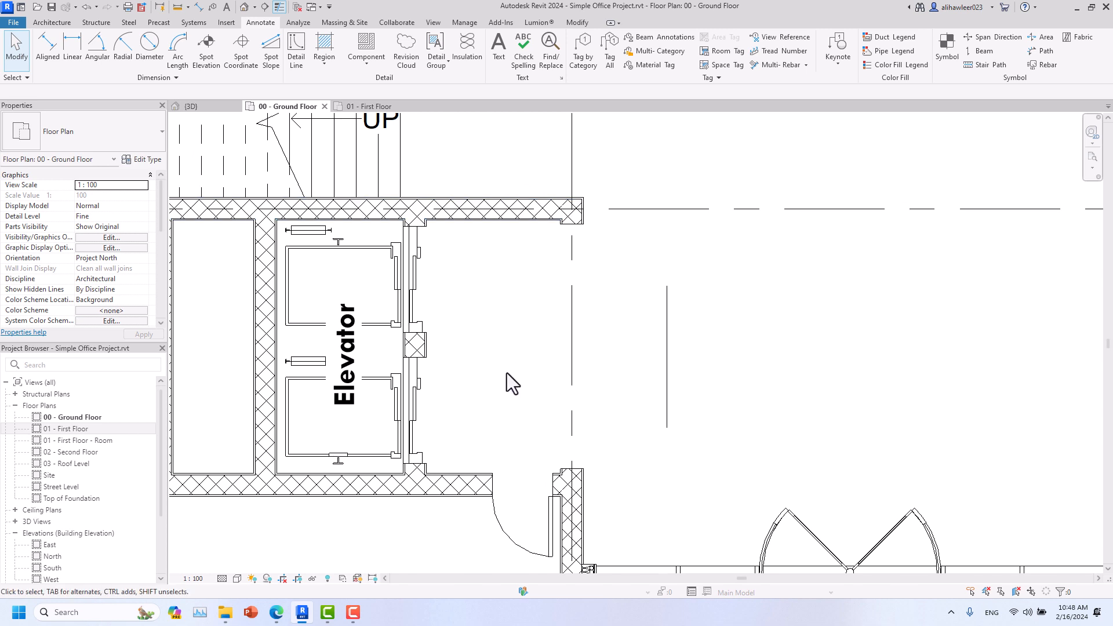
key(t)
key(l)
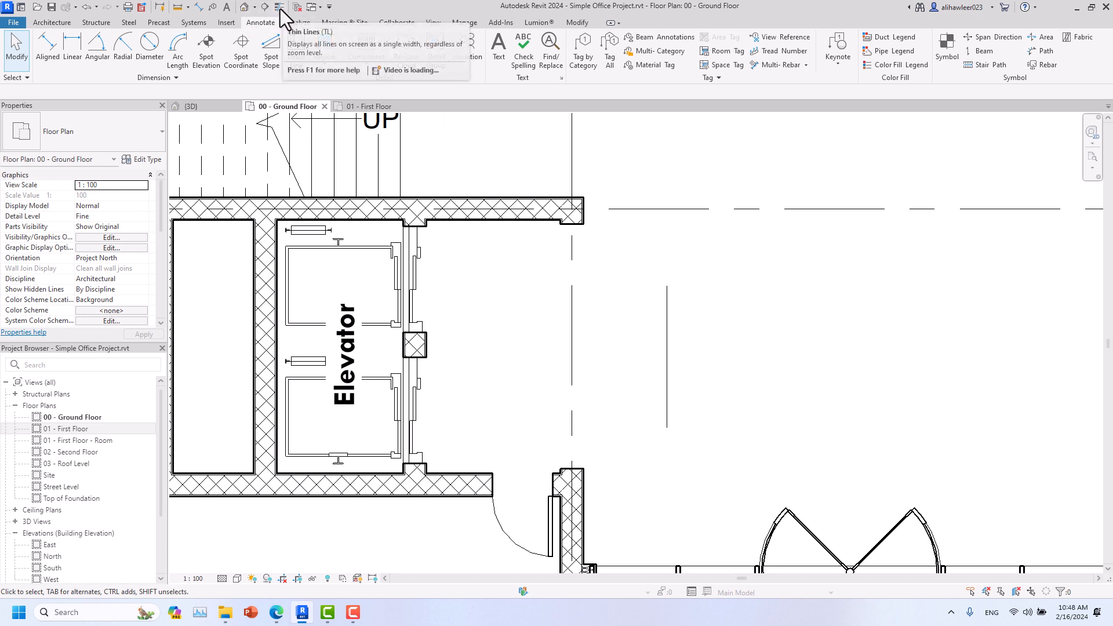
Step: Change the vertical detail line's style to Centerline and inspect it up close
click(664, 345)
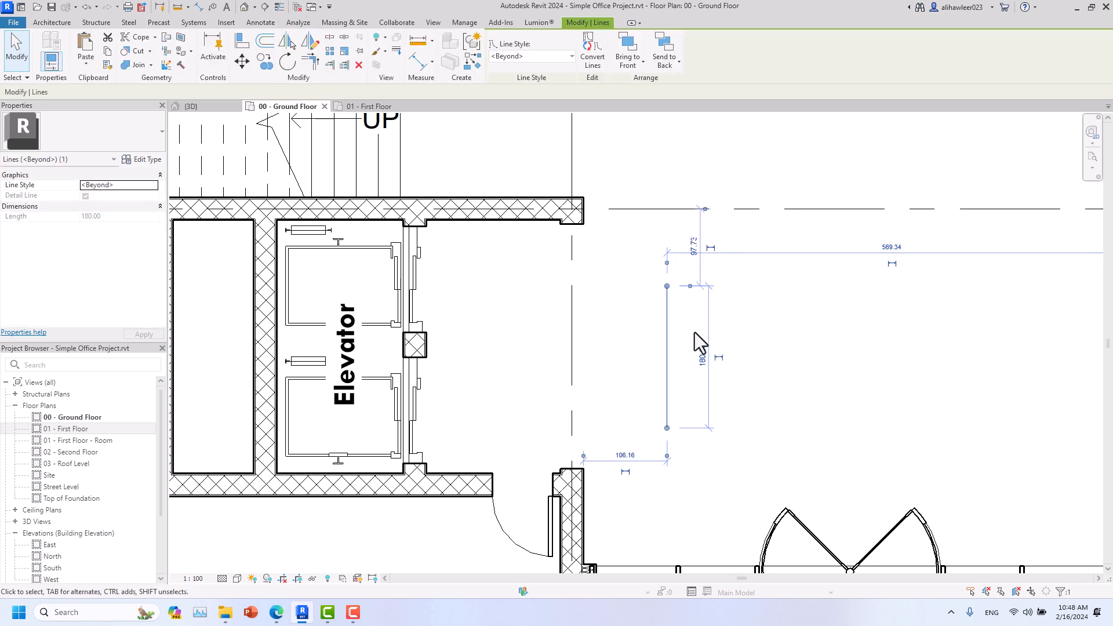
click(530, 58)
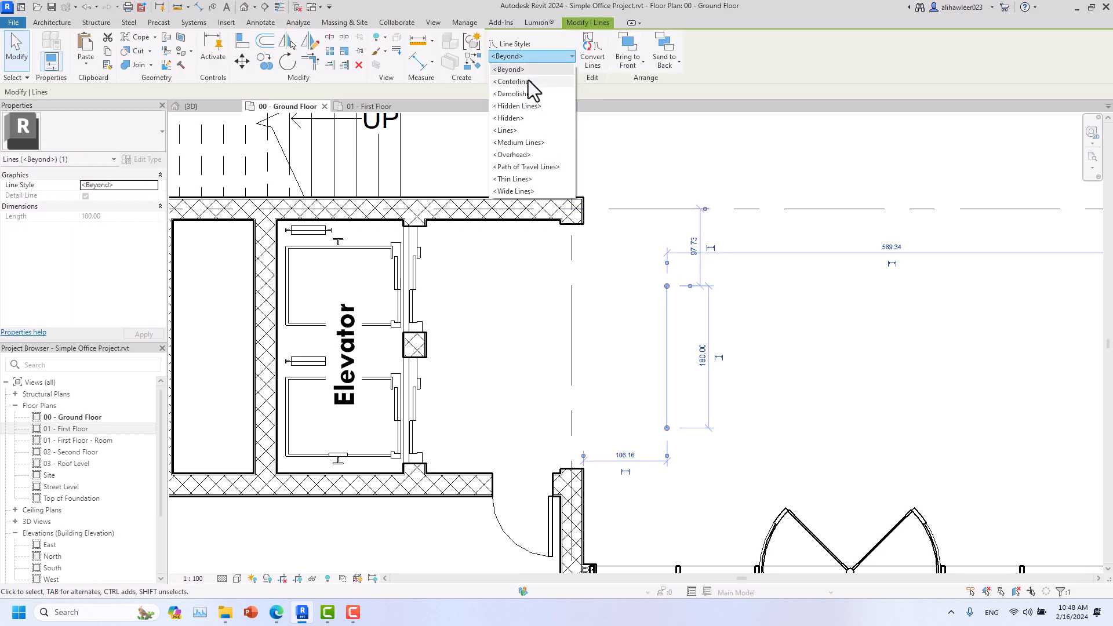
click(527, 80)
click(617, 312)
click(667, 321)
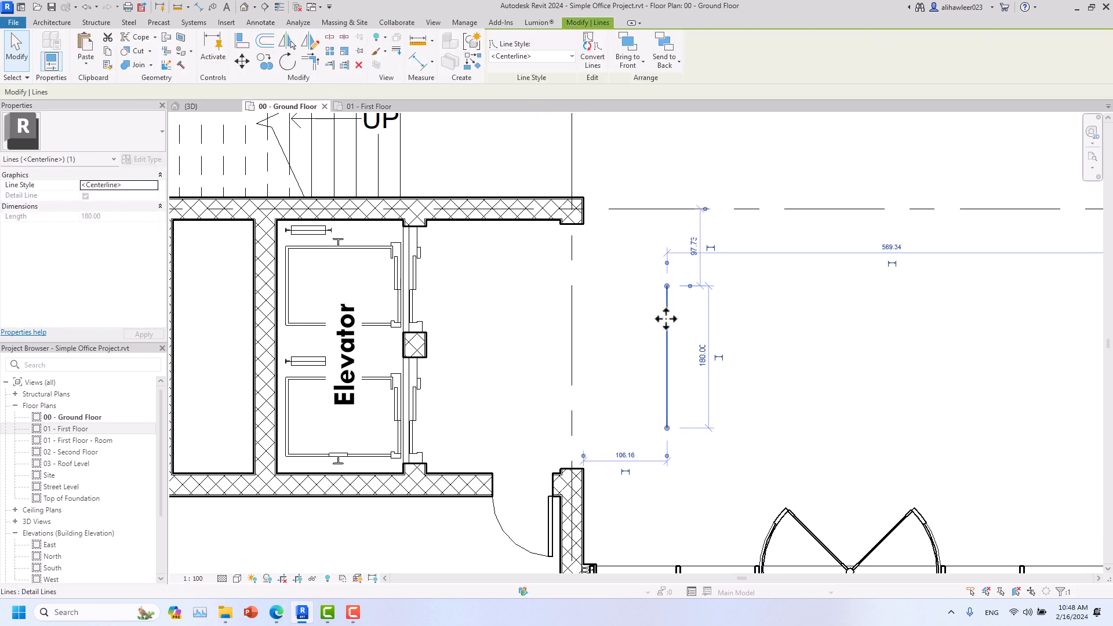
scroll(669, 332, up, 5)
click(623, 325)
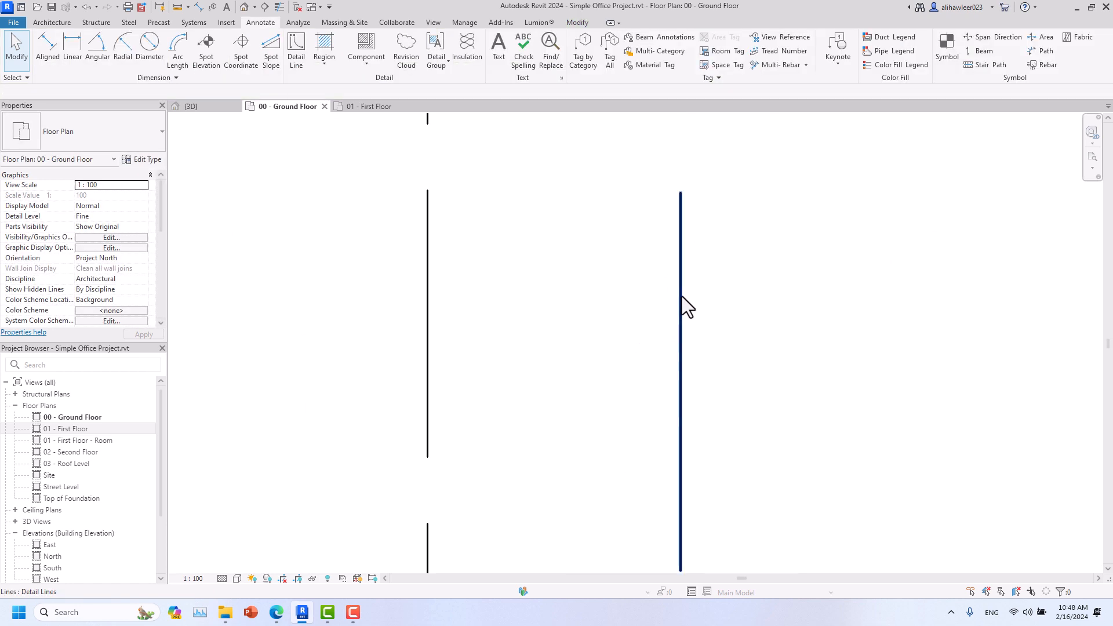
Step: Stretch the detail line's upper endpoint far to the east, making it about 520 long and sloped at about 19°
scroll(683, 298, down, 4)
click(683, 266)
drag(681, 258, 1087, 265)
click(777, 286)
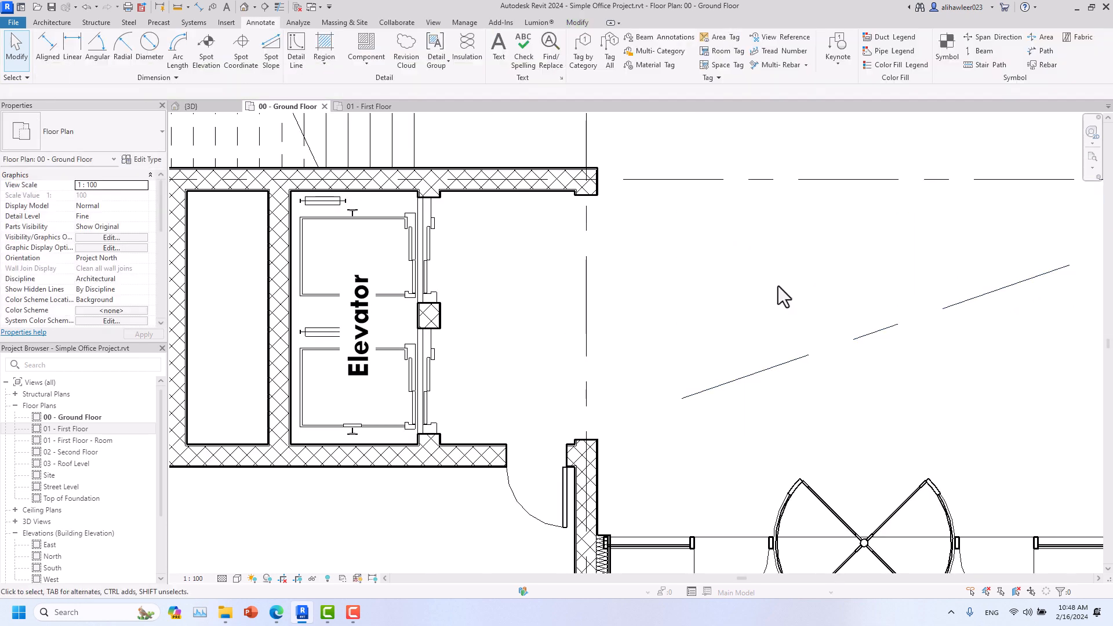
Step: Try the Beyond and Demolished line styles on the sloped detail line
scroll(778, 287, down, 3)
middle_drag(845, 317, 796, 331)
click(781, 320)
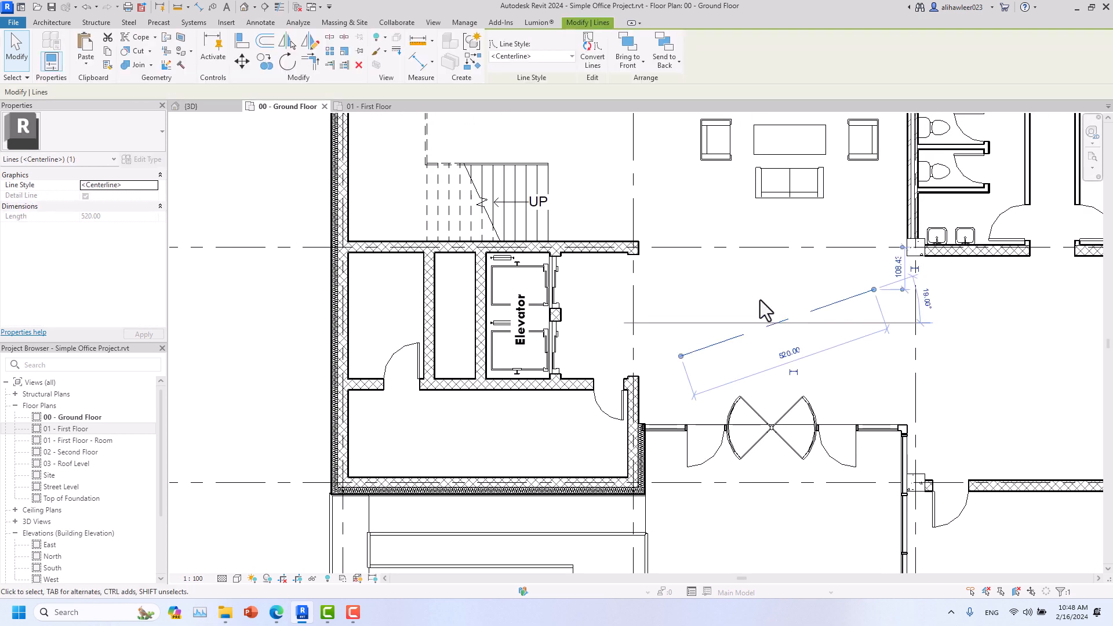
click(528, 52)
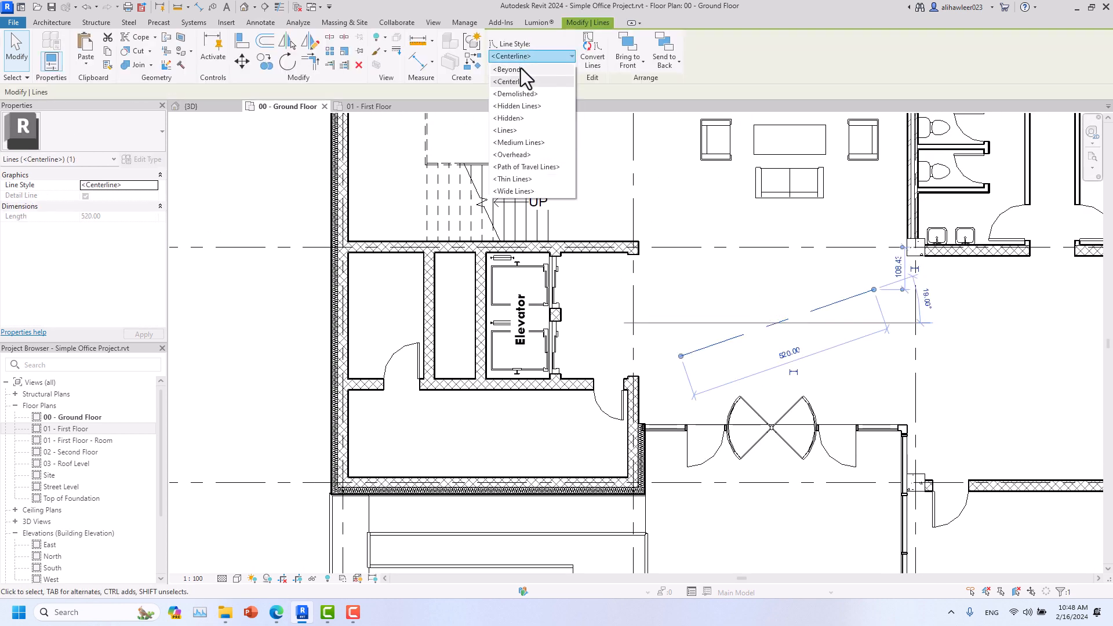
click(520, 68)
click(536, 58)
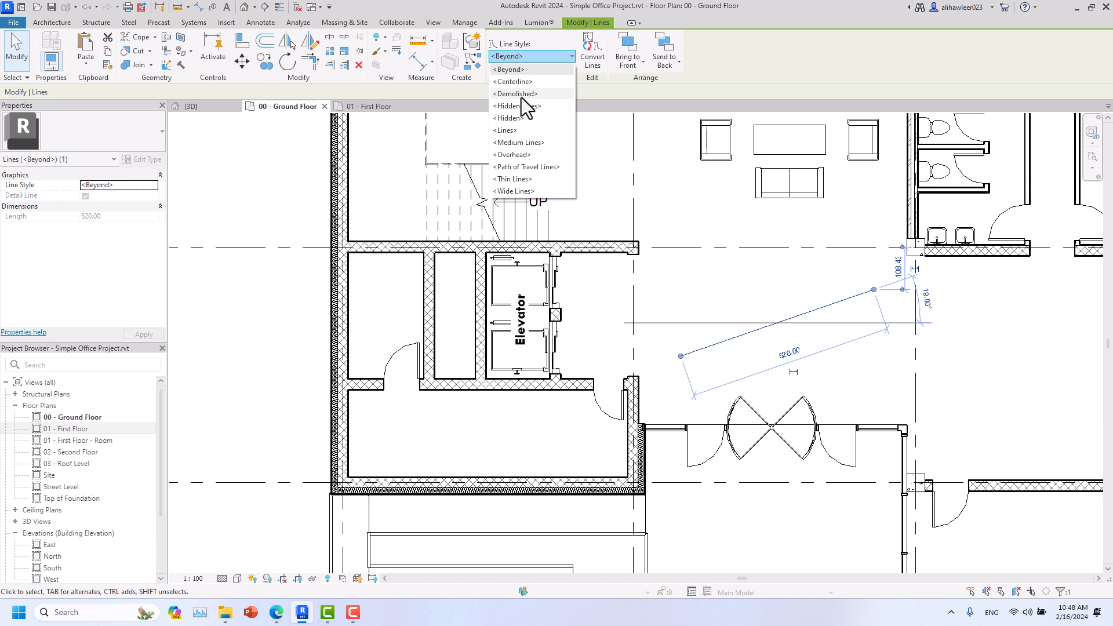
click(521, 97)
Step: Try the Hidden Lines, Hidden and Lines styles on the sloped detail line
click(528, 58)
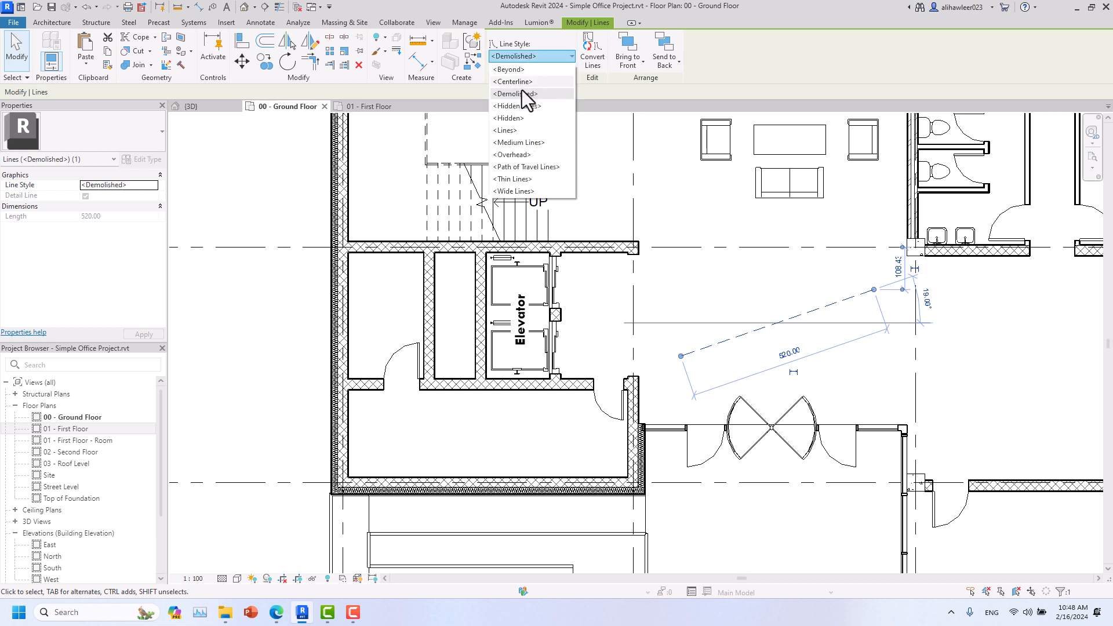
click(524, 104)
click(527, 58)
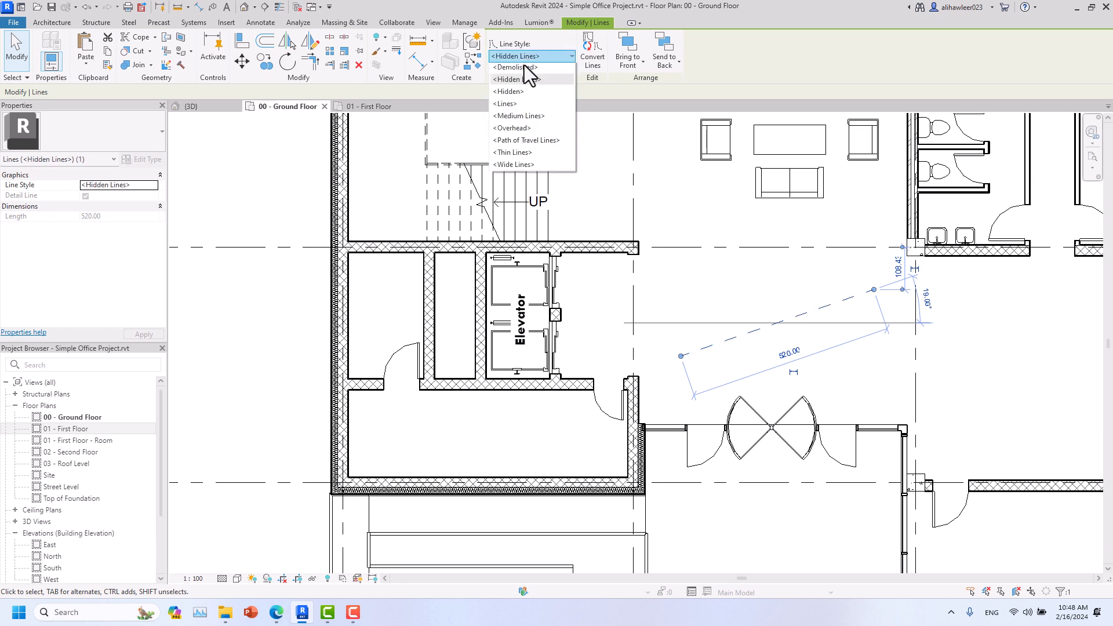
click(515, 118)
click(525, 58)
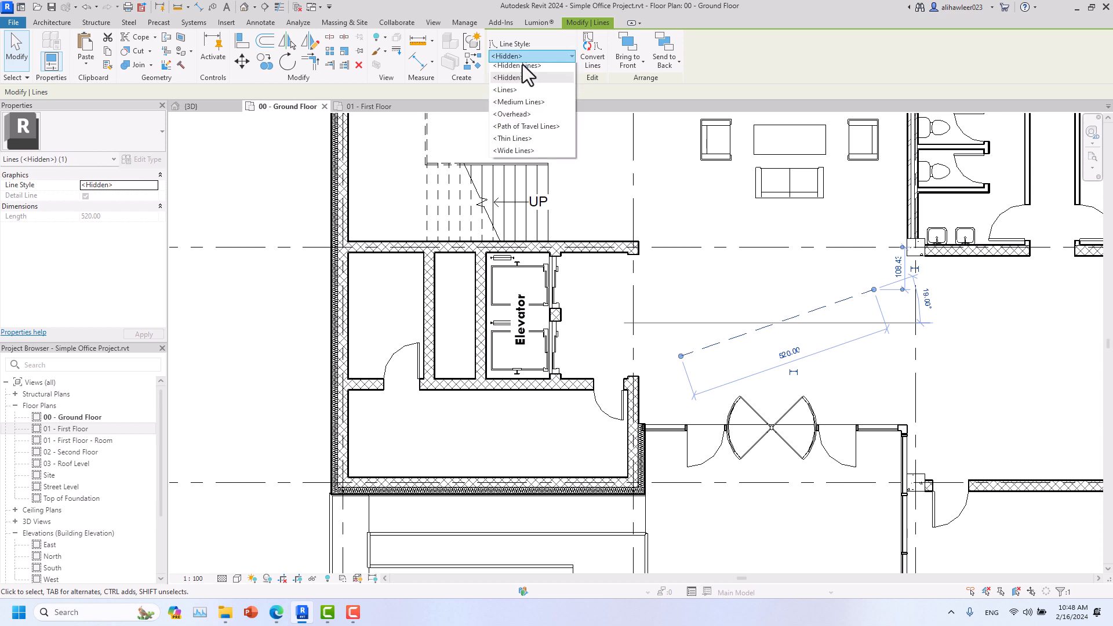
click(516, 129)
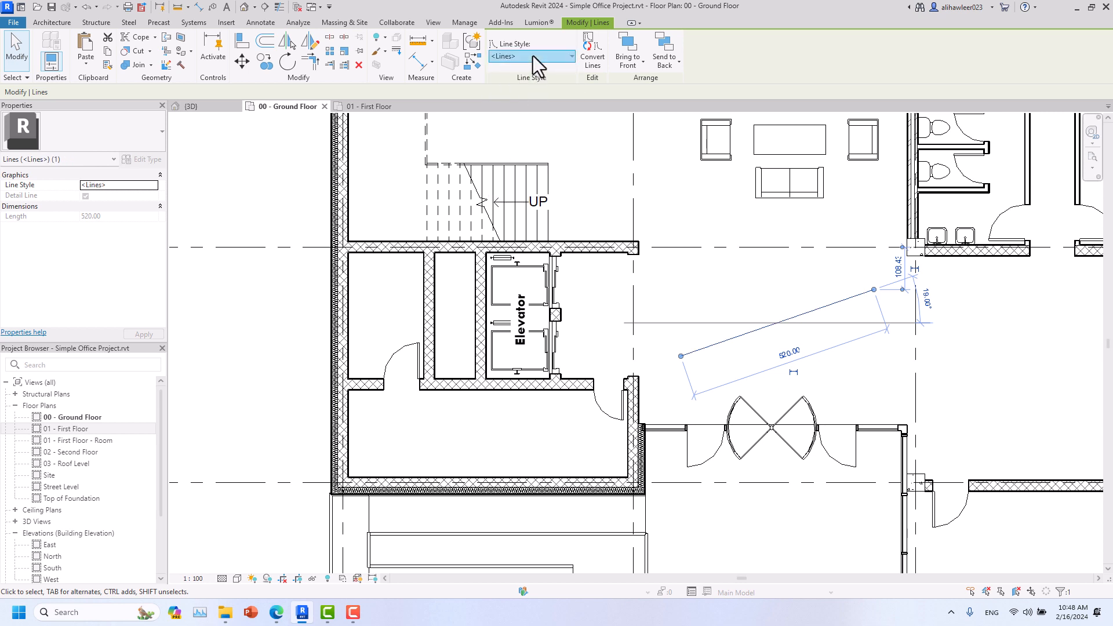
Step: Try the Medium Lines, Overhead and Path of Travel Lines styles on the sloped detail line
click(533, 56)
click(528, 143)
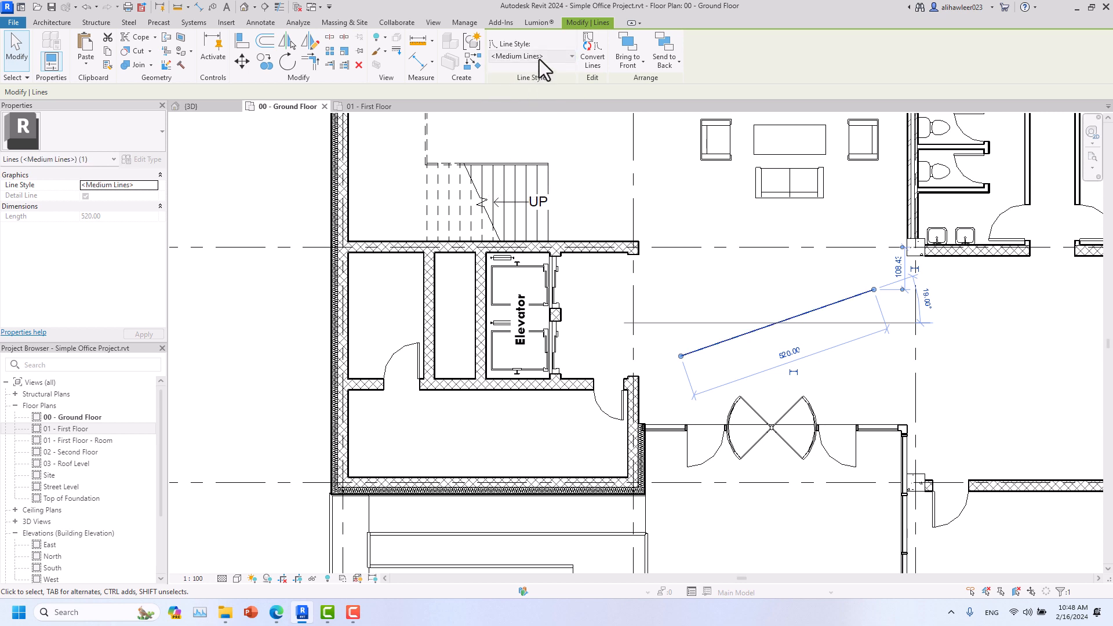
click(539, 58)
click(516, 155)
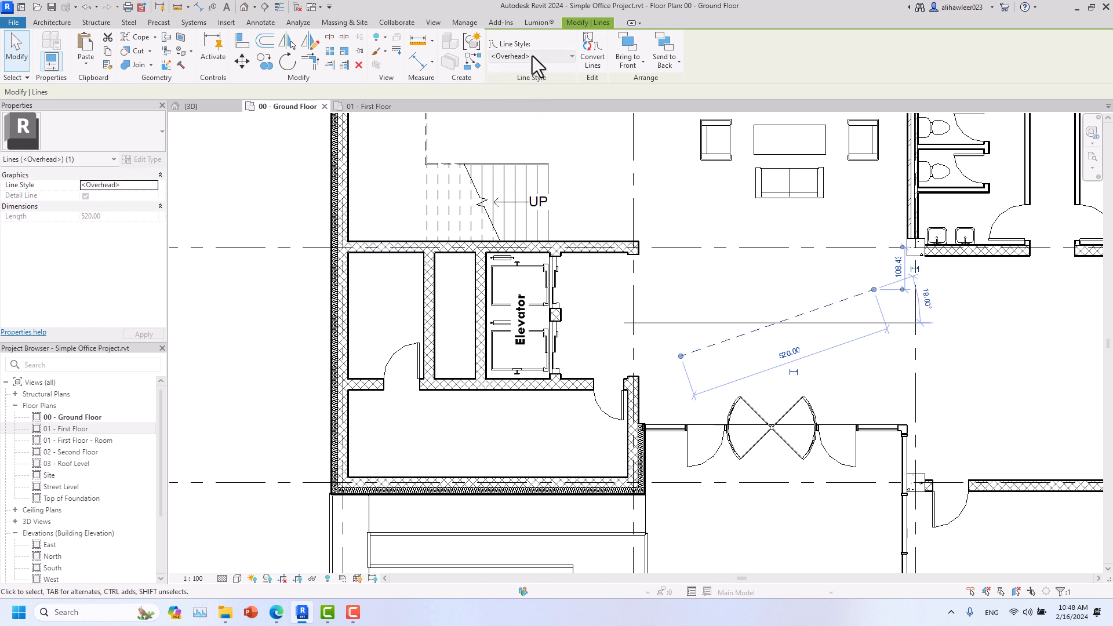
click(532, 56)
click(511, 168)
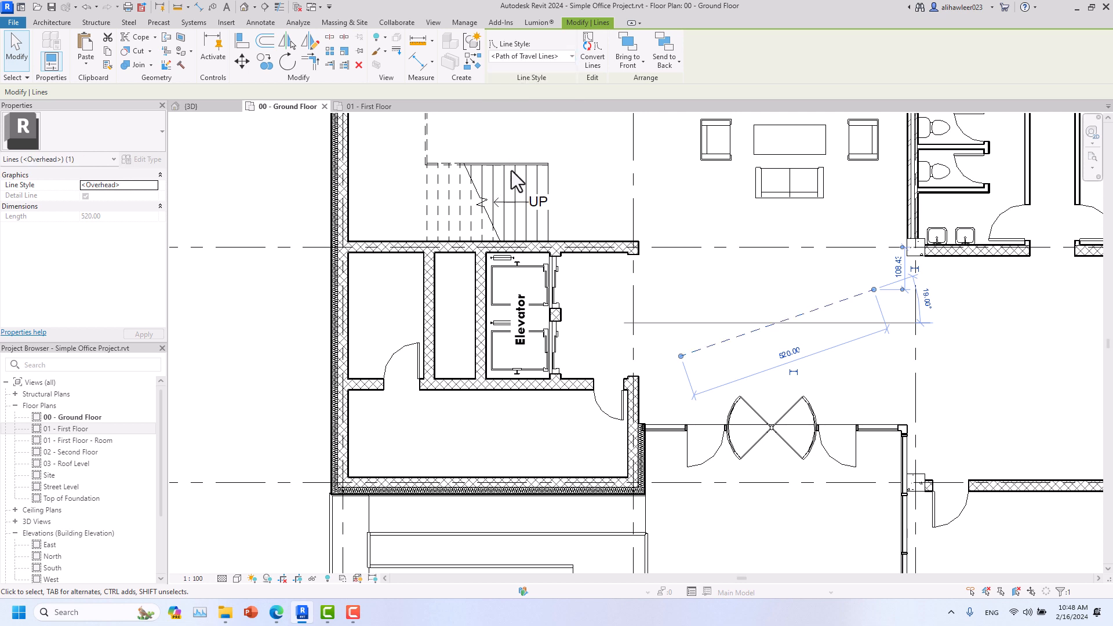
Step: Try the Thin Lines and Wide Lines styles on the sloped detail line
click(530, 57)
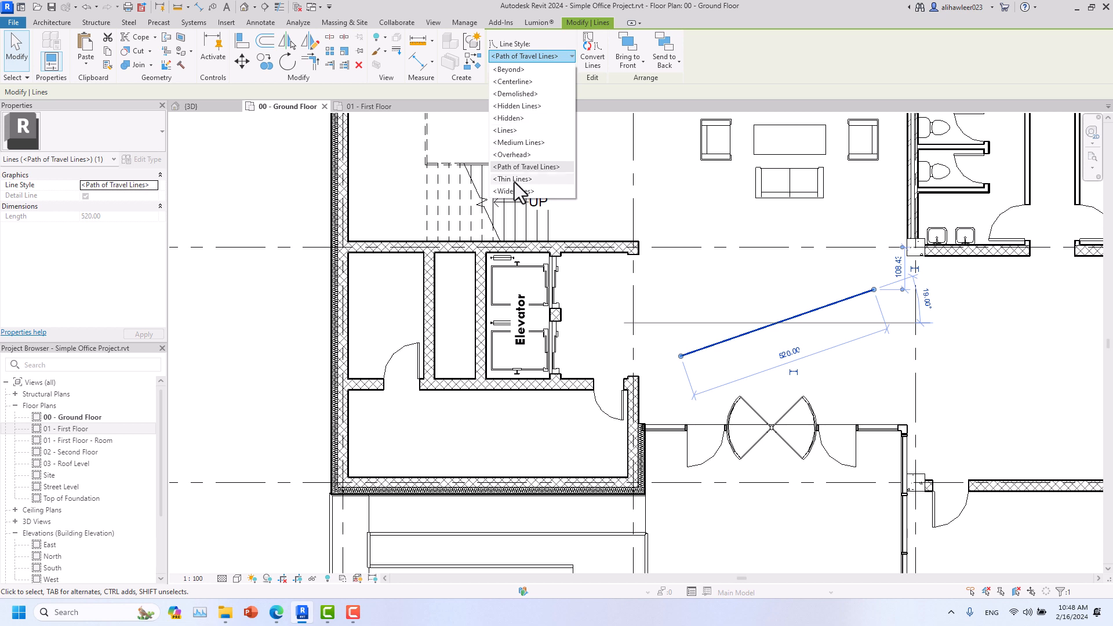
click(513, 179)
click(531, 56)
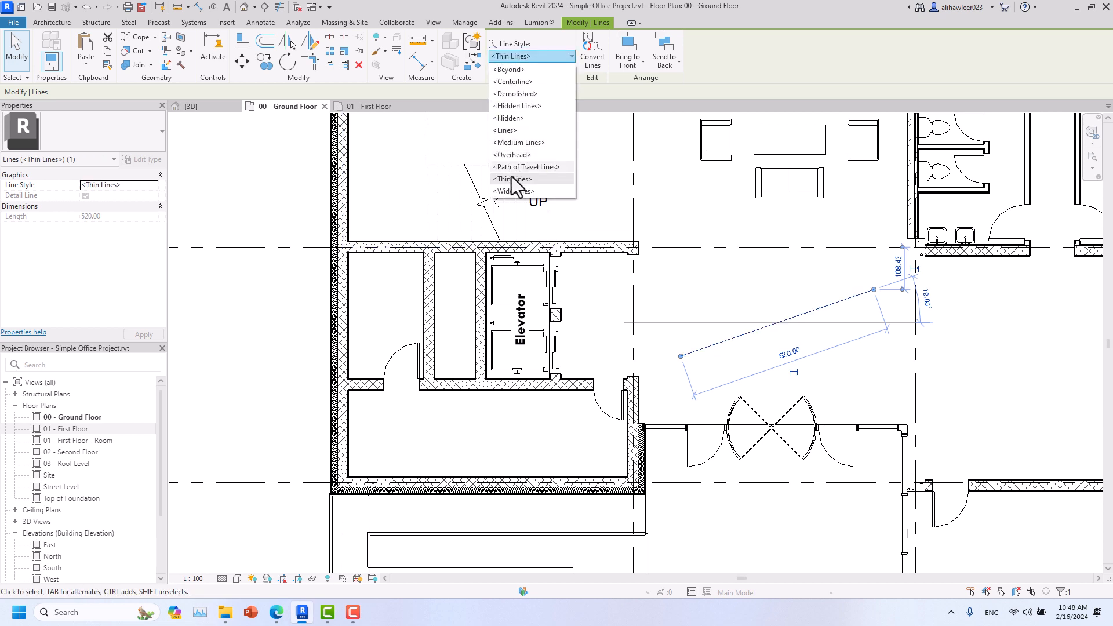
click(513, 190)
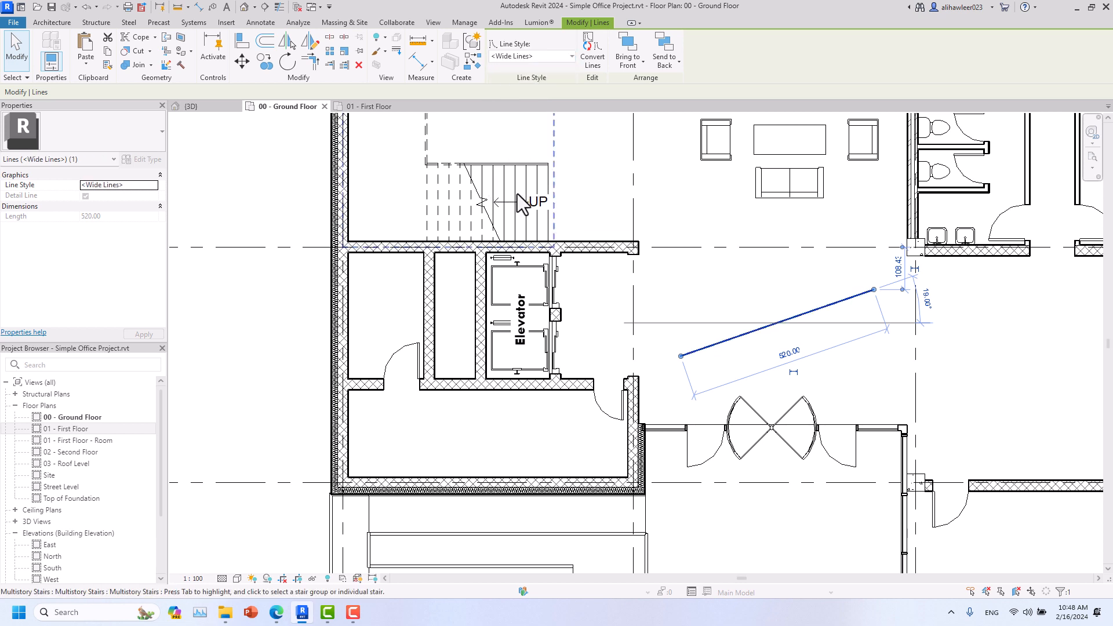
Step: Set the sloped detail line's style to Thin Lines and check how it looks in the plan
click(541, 61)
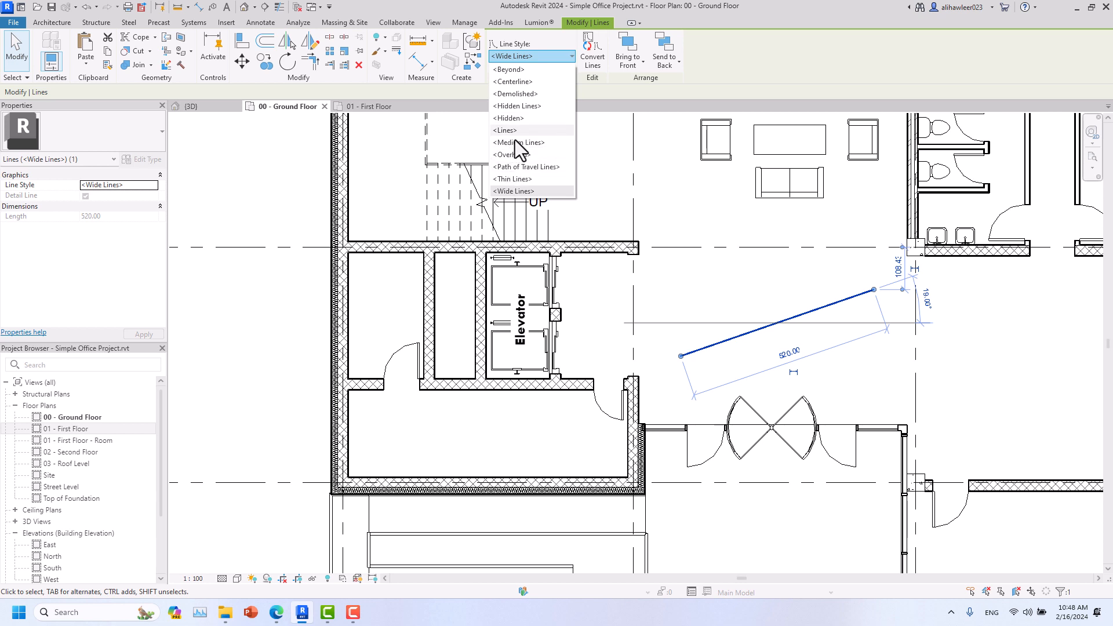
click(541, 178)
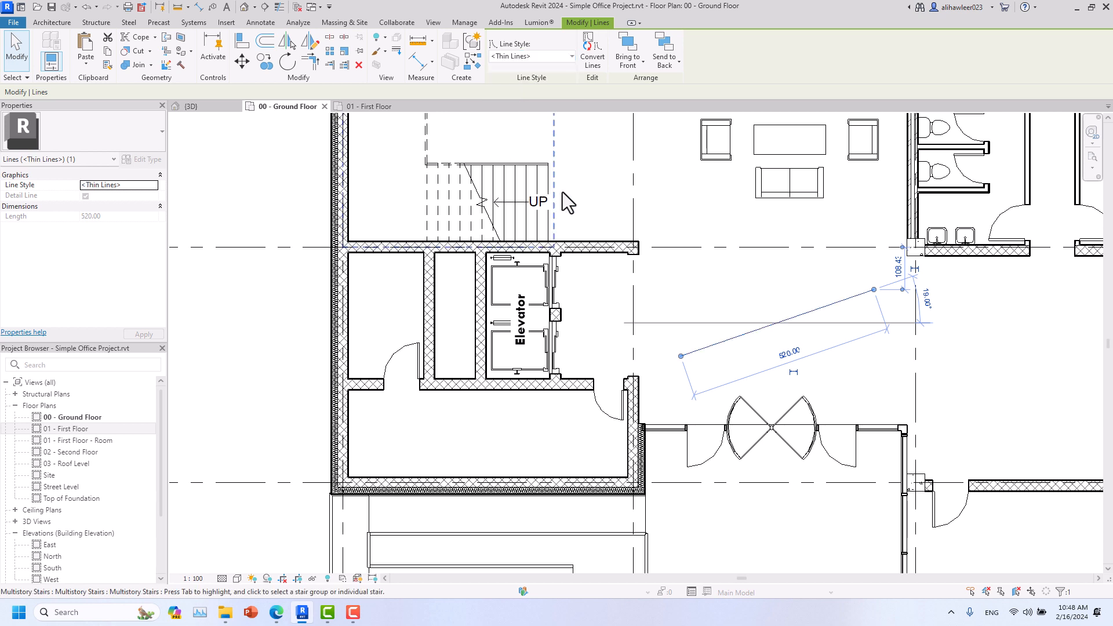
click(742, 302)
scroll(802, 342, up, 2)
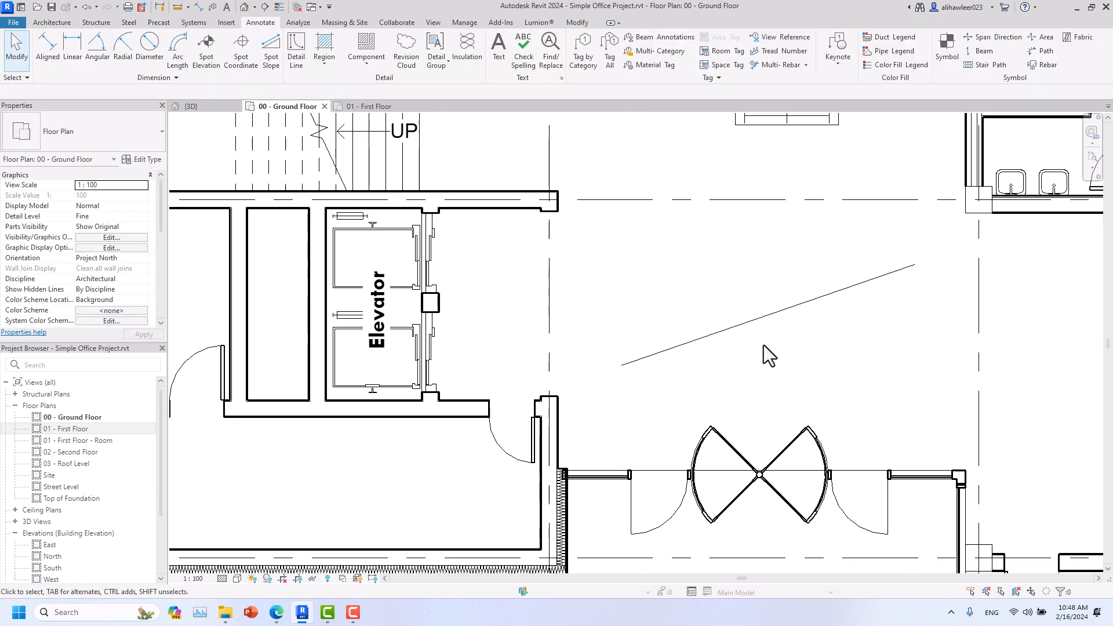
scroll(753, 348, down, 2)
Step: Move the sloped detail line up until its upper end is about 80 below the horizontal grid line, and reselect it
click(802, 292)
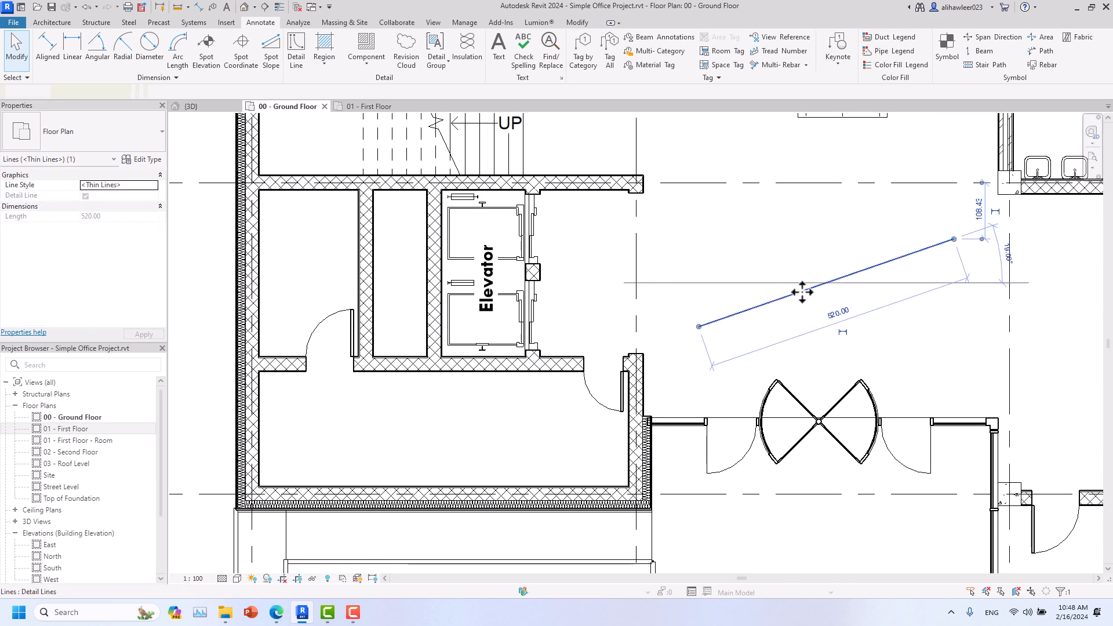
mouse_move(802, 292)
mouse_down()
mouse_move(777, 302)
mouse_move(738, 288)
mouse_move(797, 282)
mouse_up()
click(812, 235)
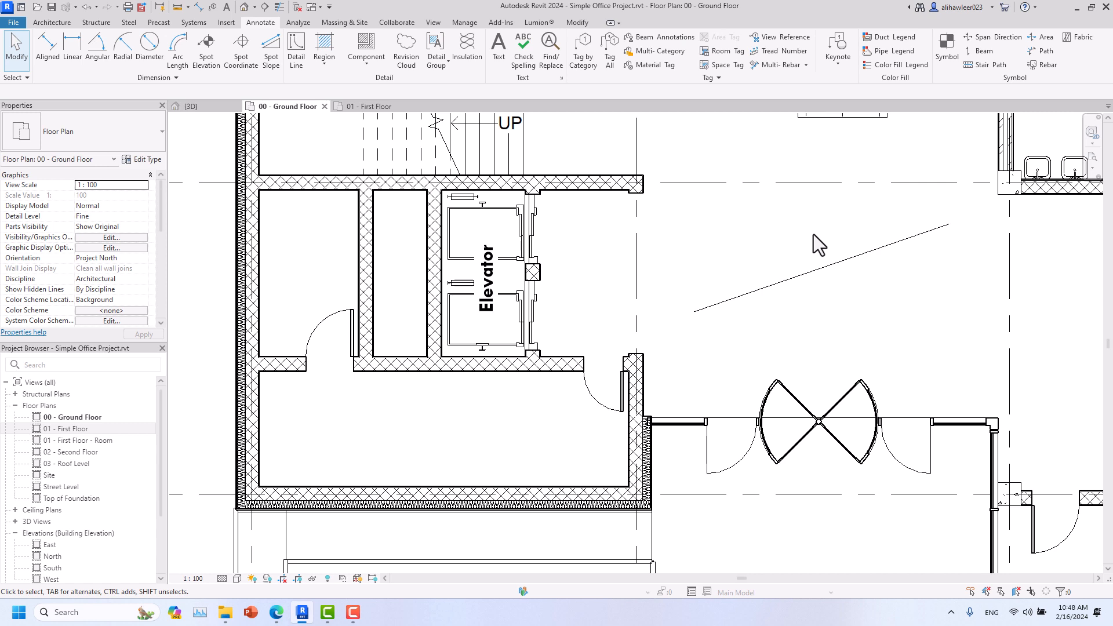
click(789, 281)
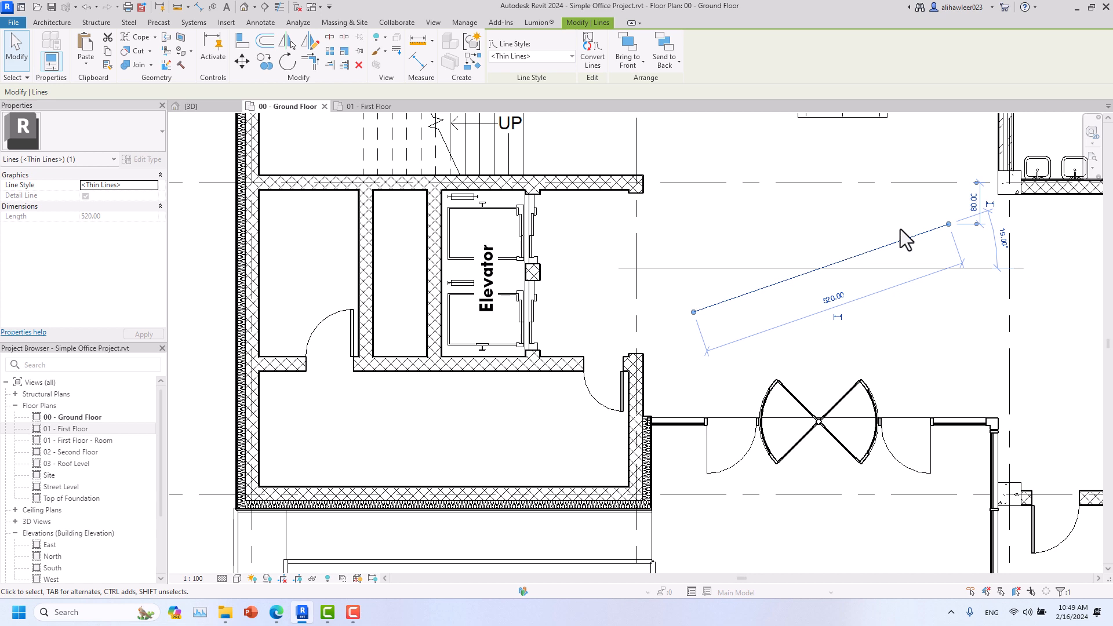
Step: Delete the sloped detail line from the ground floor plan
key(Delete)
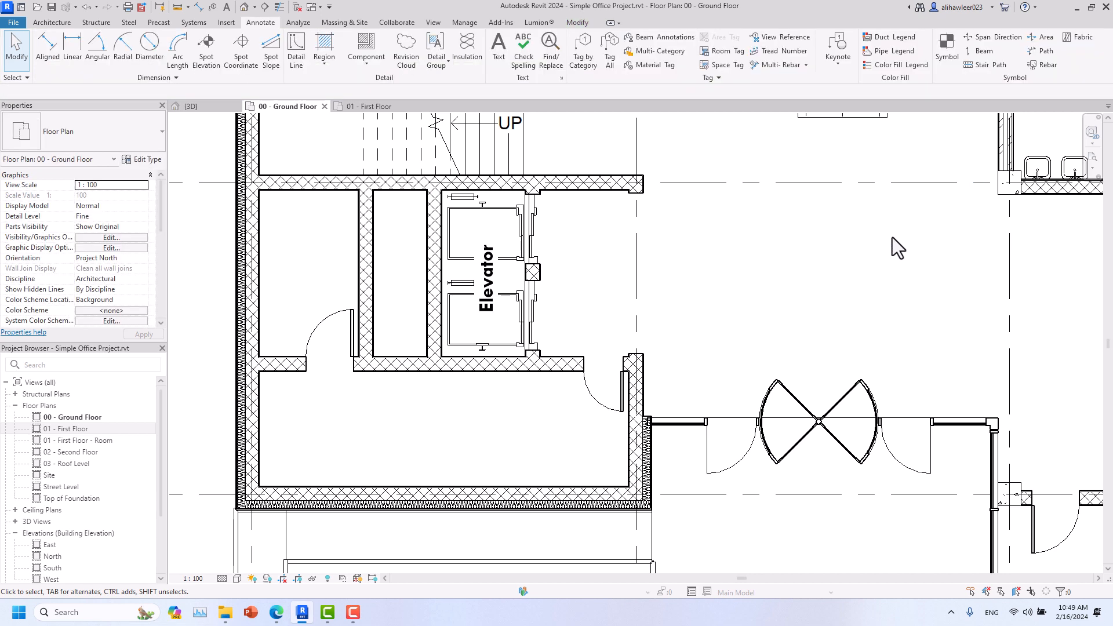
middle_drag(687, 262, 820, 299)
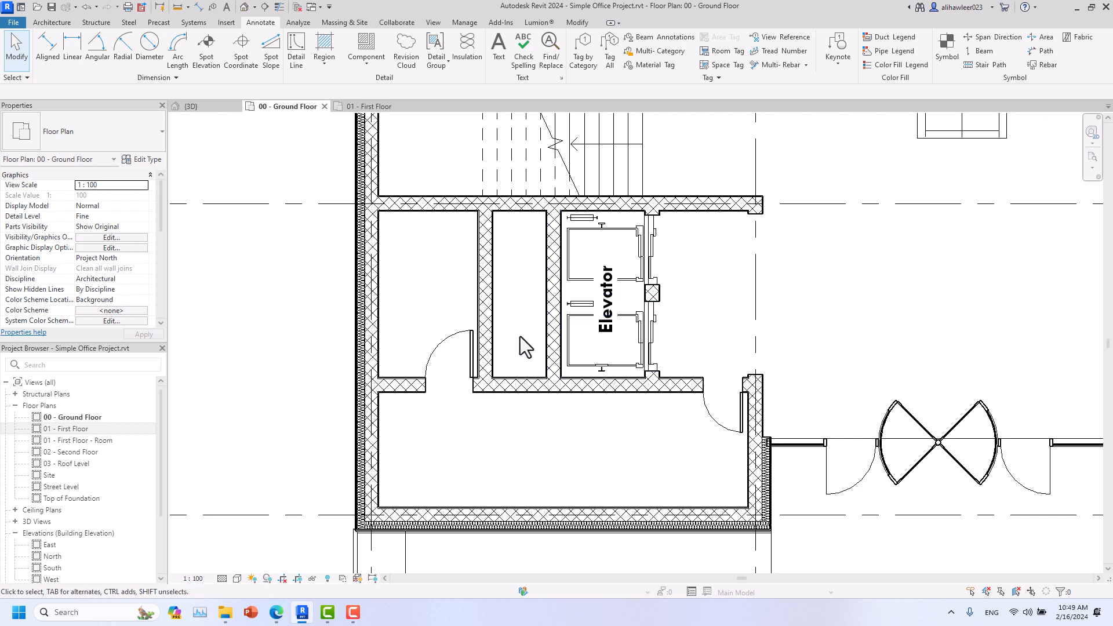
scroll(513, 299, up, 1)
middle_drag(516, 282, 513, 357)
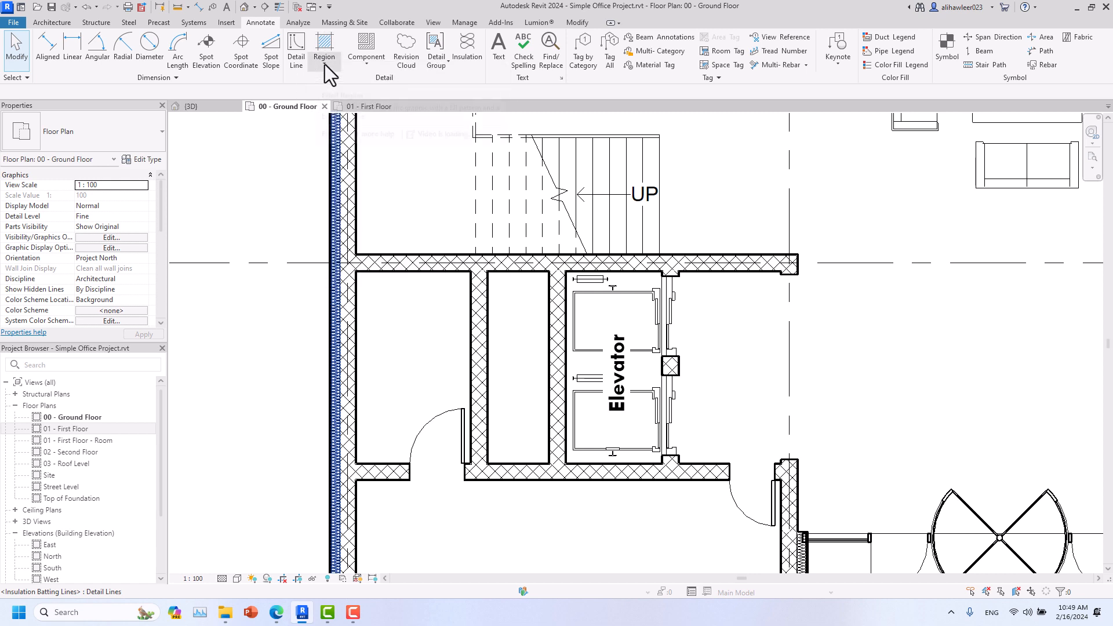
Step: Start a filled region boundary, dismiss the save reminder without saving, and switch the view to thin line display
click(326, 64)
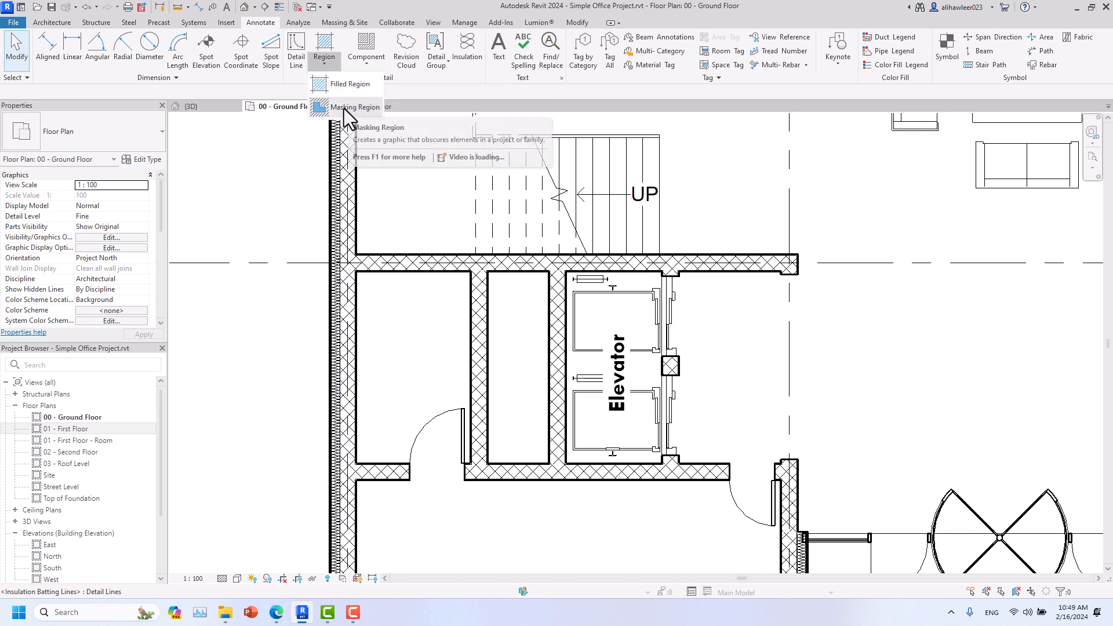
click(323, 48)
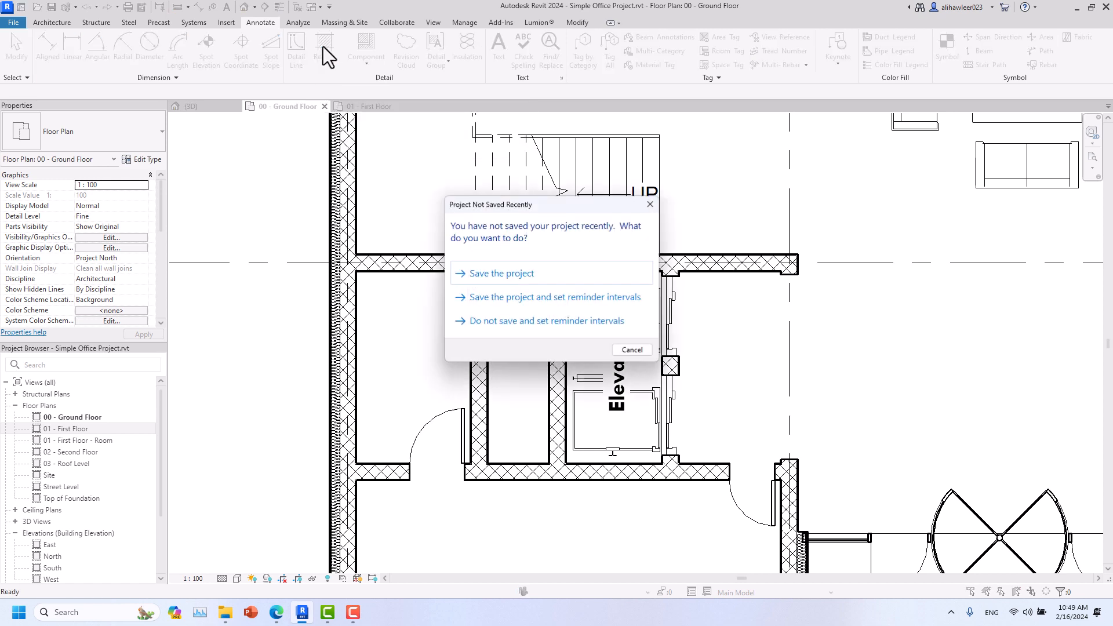
click(650, 204)
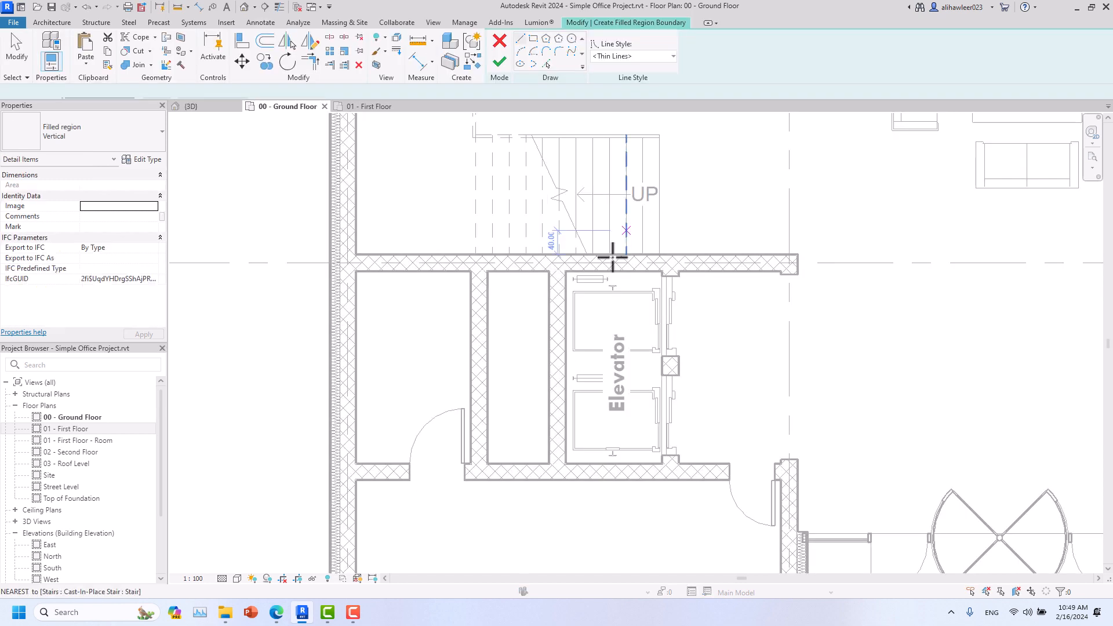
scroll(529, 354, up, 1)
middle_drag(527, 375, 492, 341)
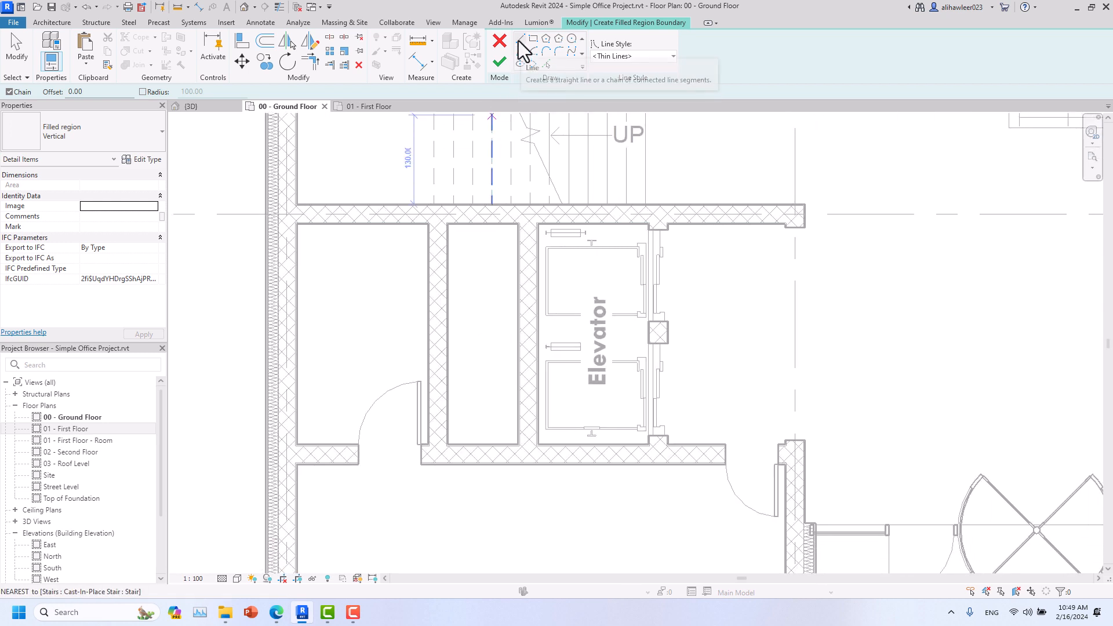
scroll(498, 429, up, 3)
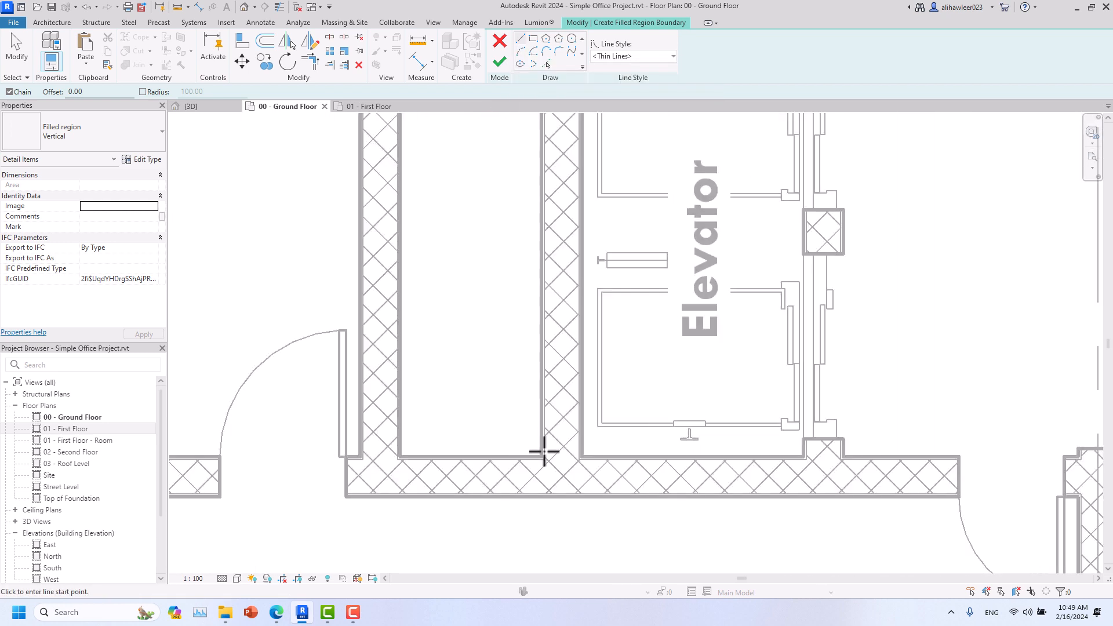
click(540, 455)
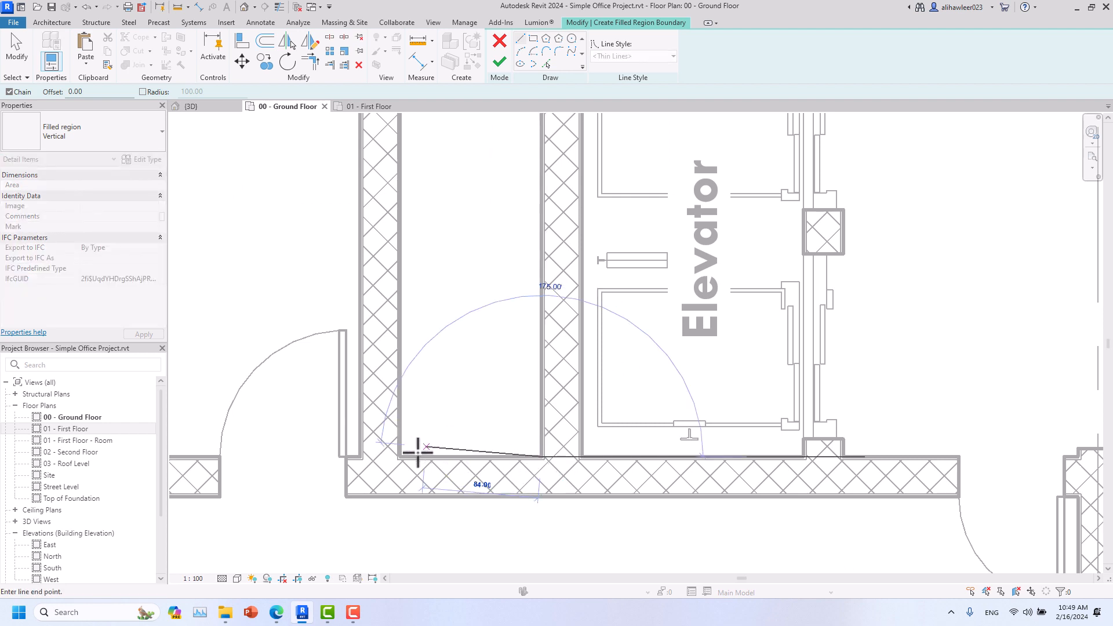
click(278, 7)
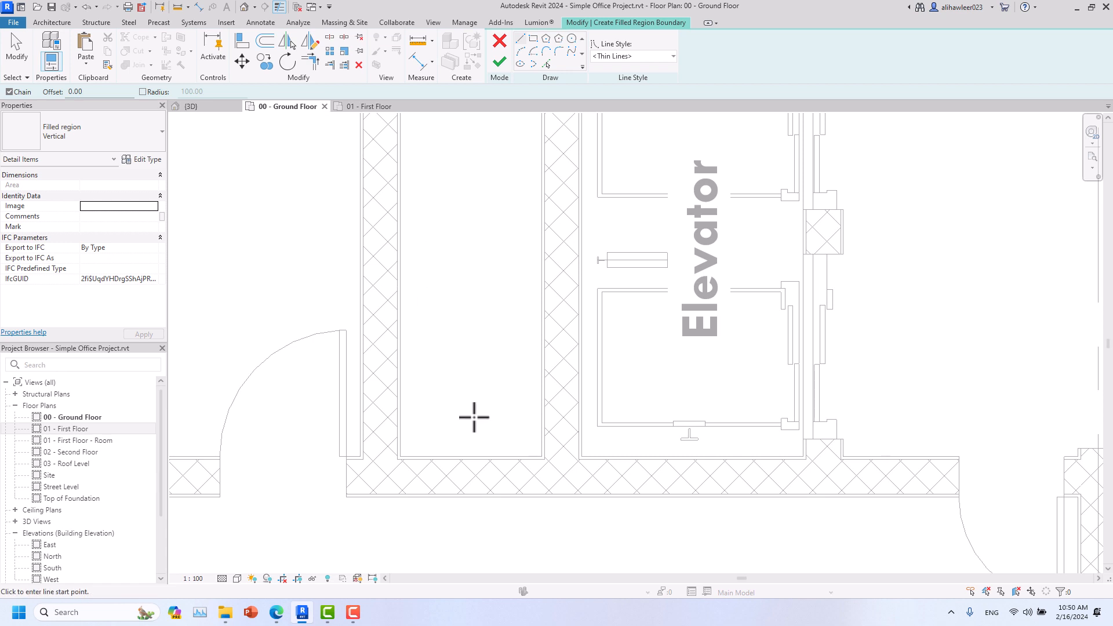
Step: Sketch a closed, narrow L-shaped boundary along the lower and left wall faces of the narrow room beside the elevator
click(540, 456)
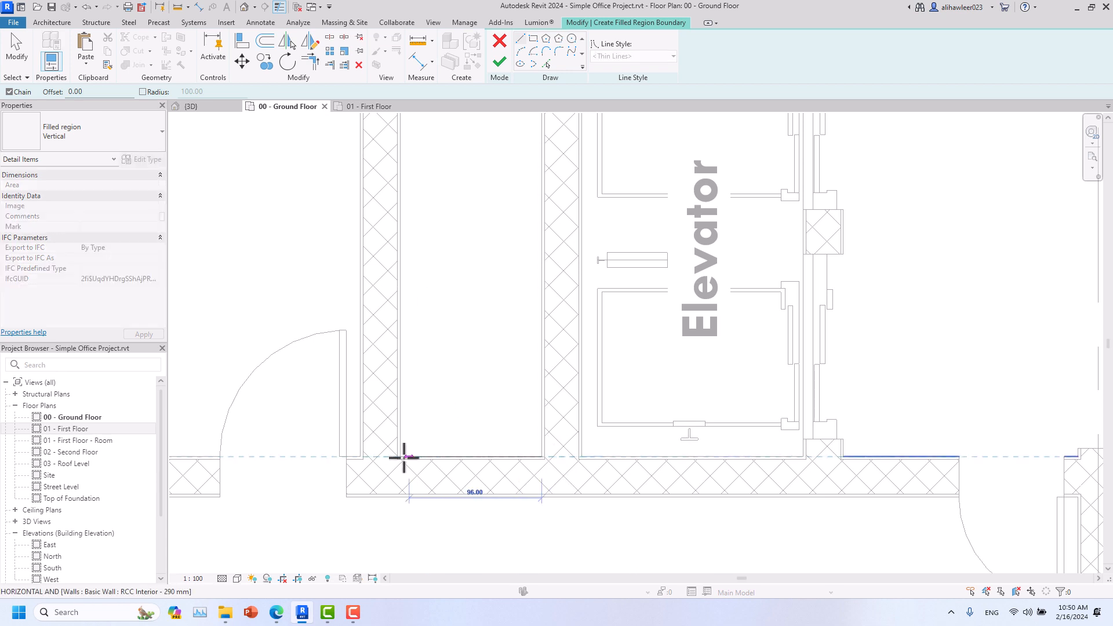
click(402, 456)
scroll(442, 383, down, 2)
scroll(455, 316, up, 3)
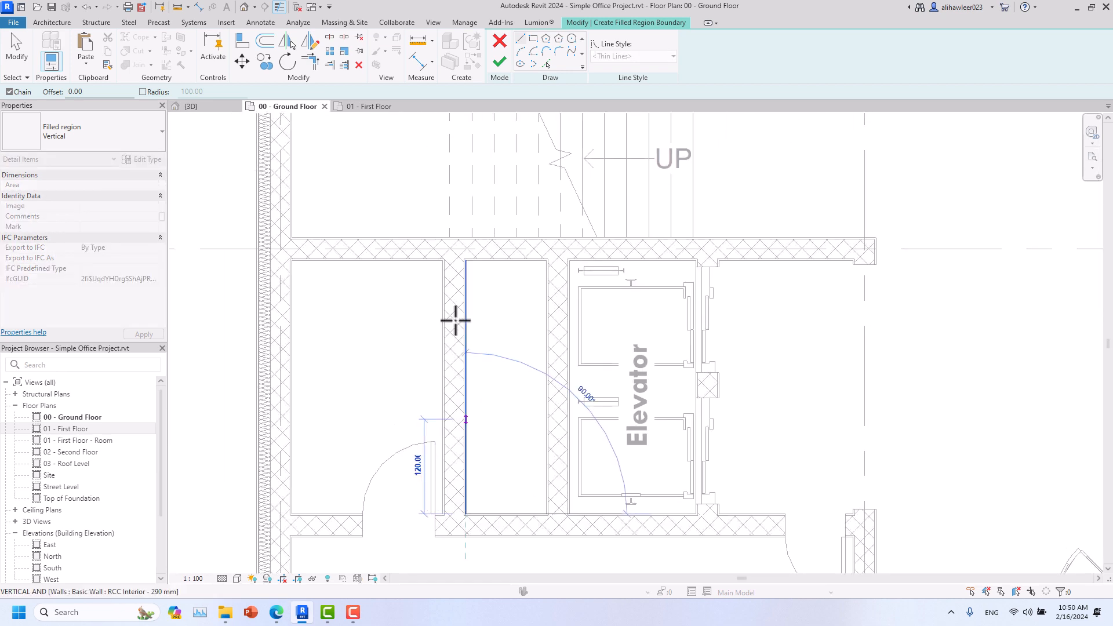
click(477, 234)
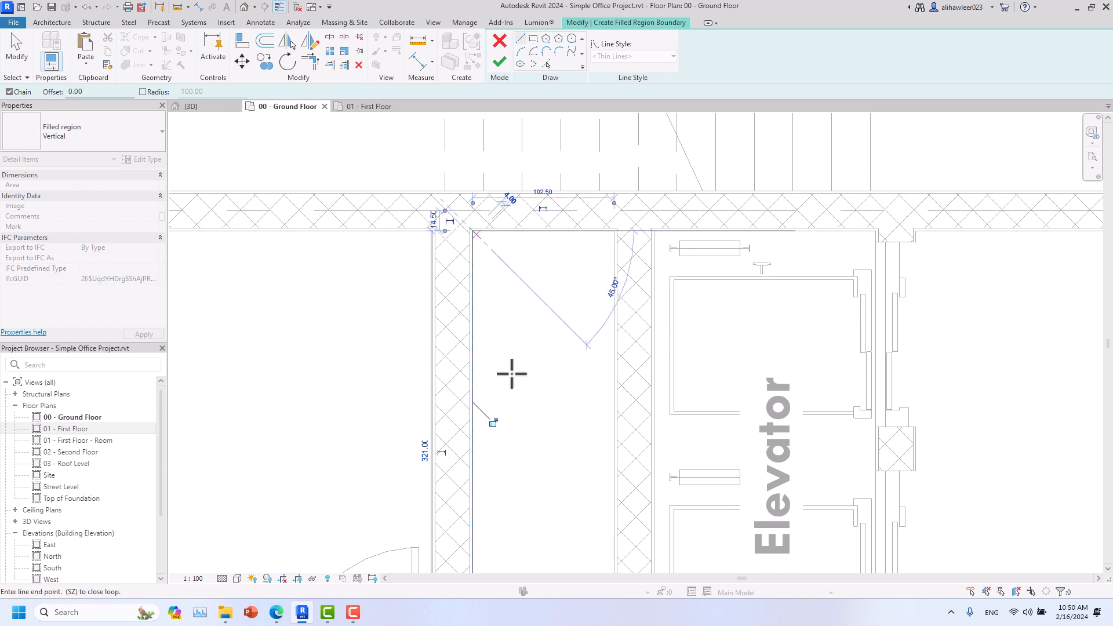
mouse_move(521, 476)
middle_down()
mouse_move(545, 333)
mouse_move(534, 277)
middle_up()
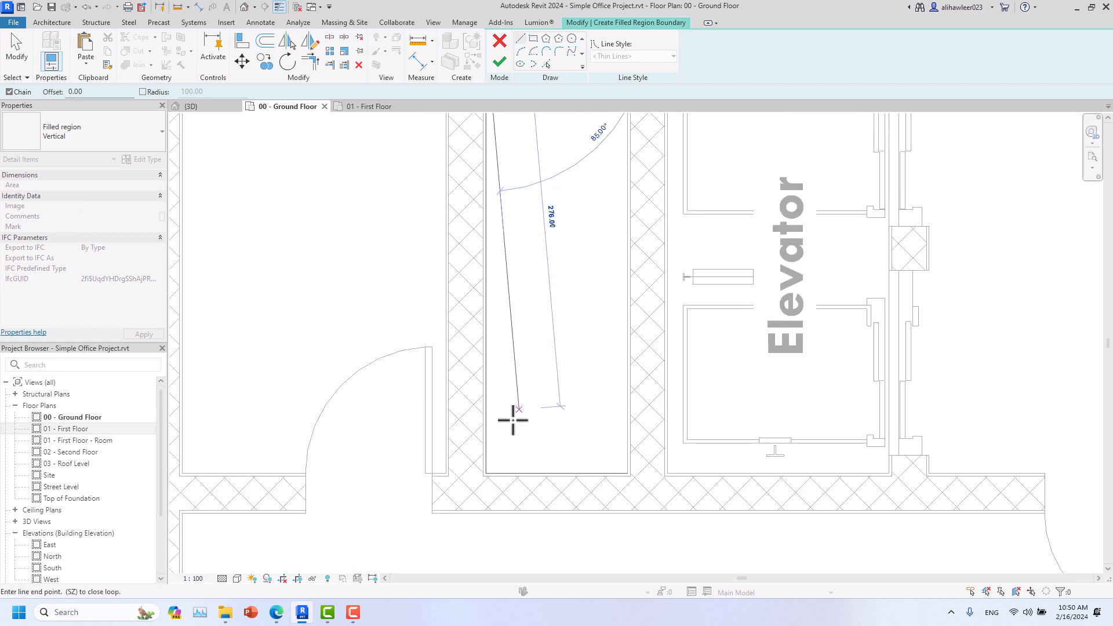
click(508, 451)
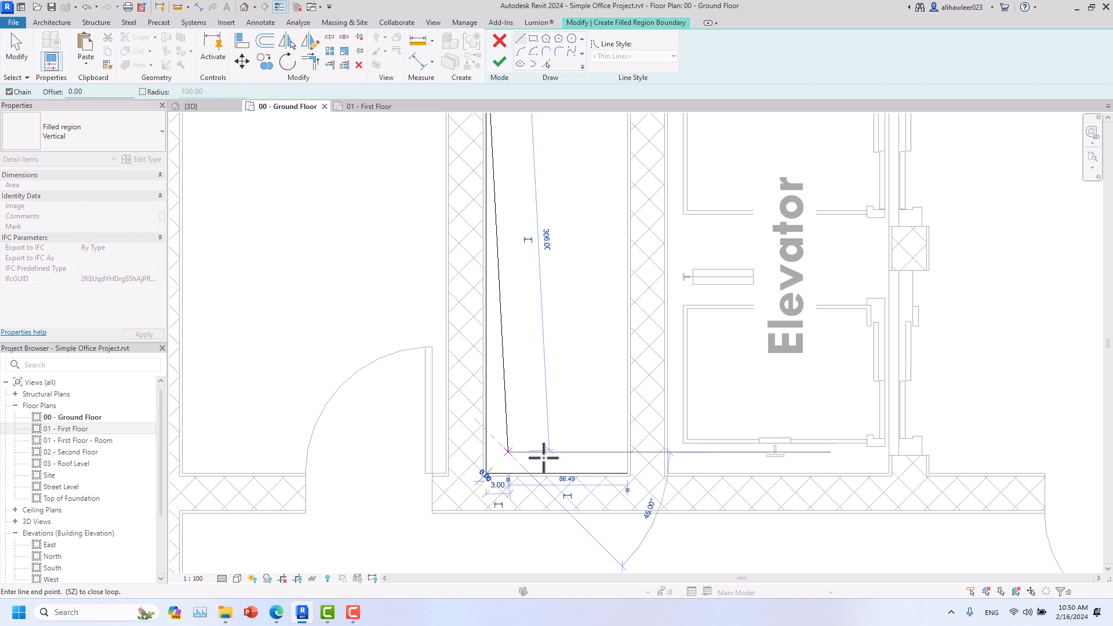
click(596, 442)
scroll(591, 398, down, 3)
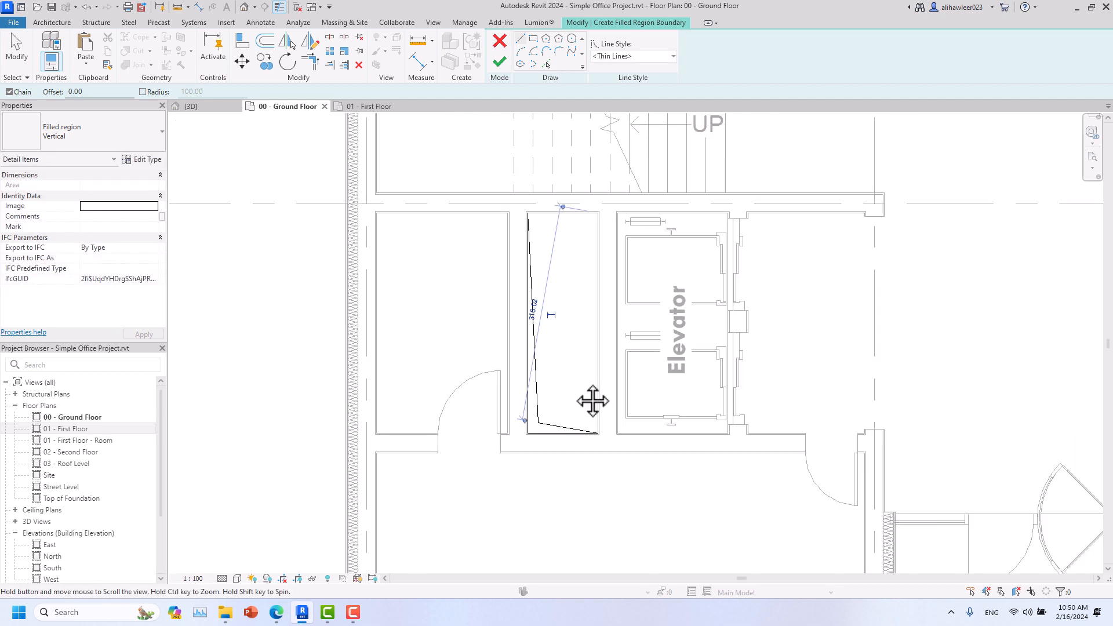
click(26, 58)
Step: Examine the sketched boundary at its upper corner and check the Chain option for drawing lines
scroll(529, 412, up, 3)
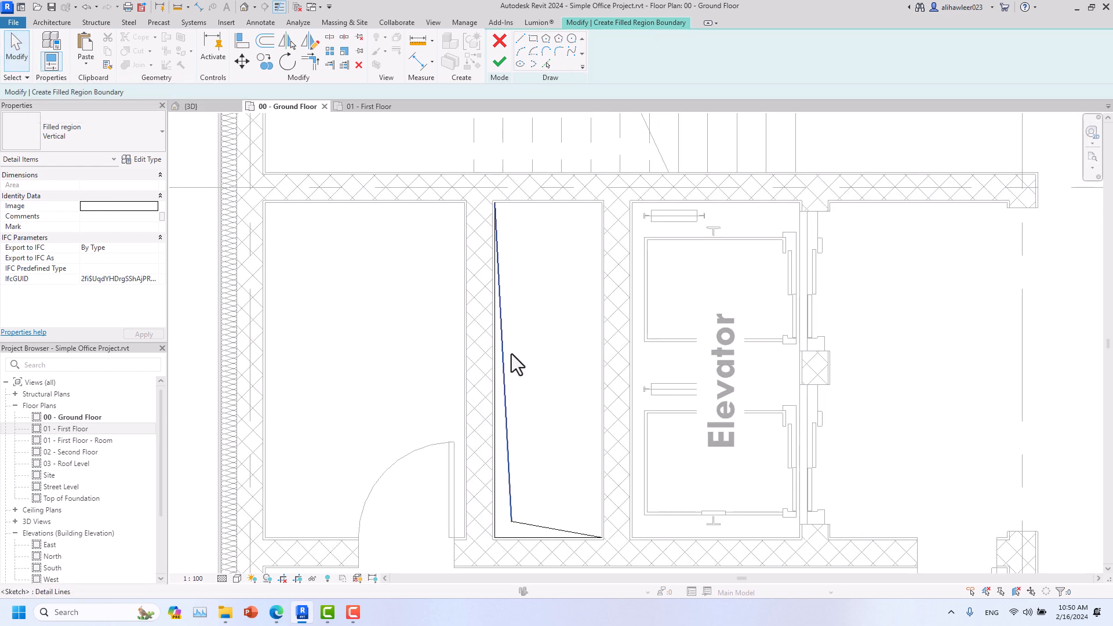
click(521, 37)
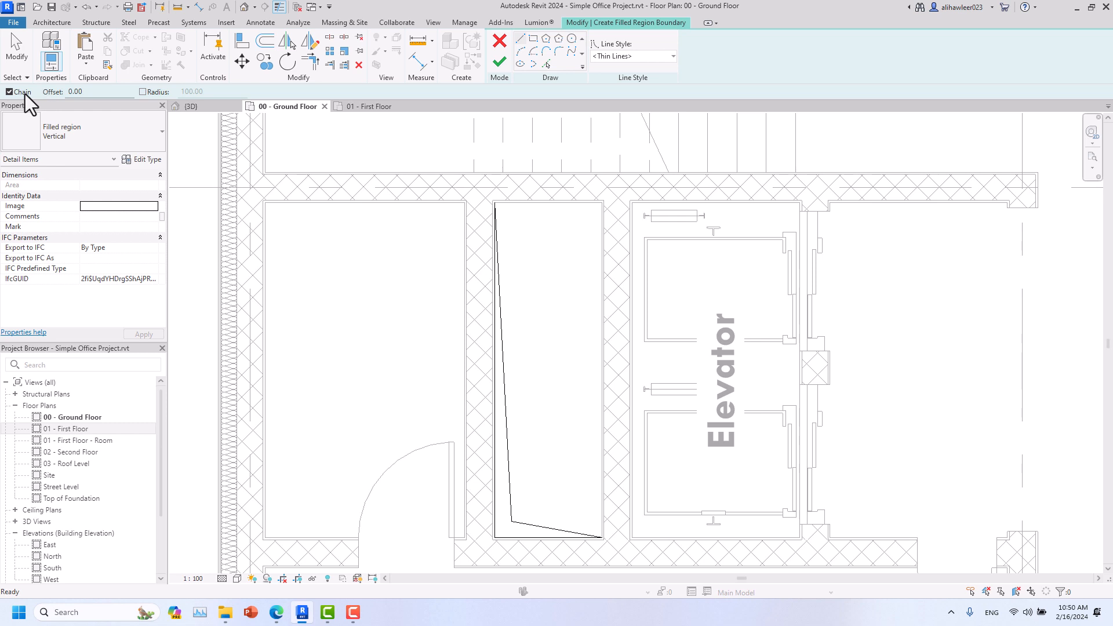
click(15, 55)
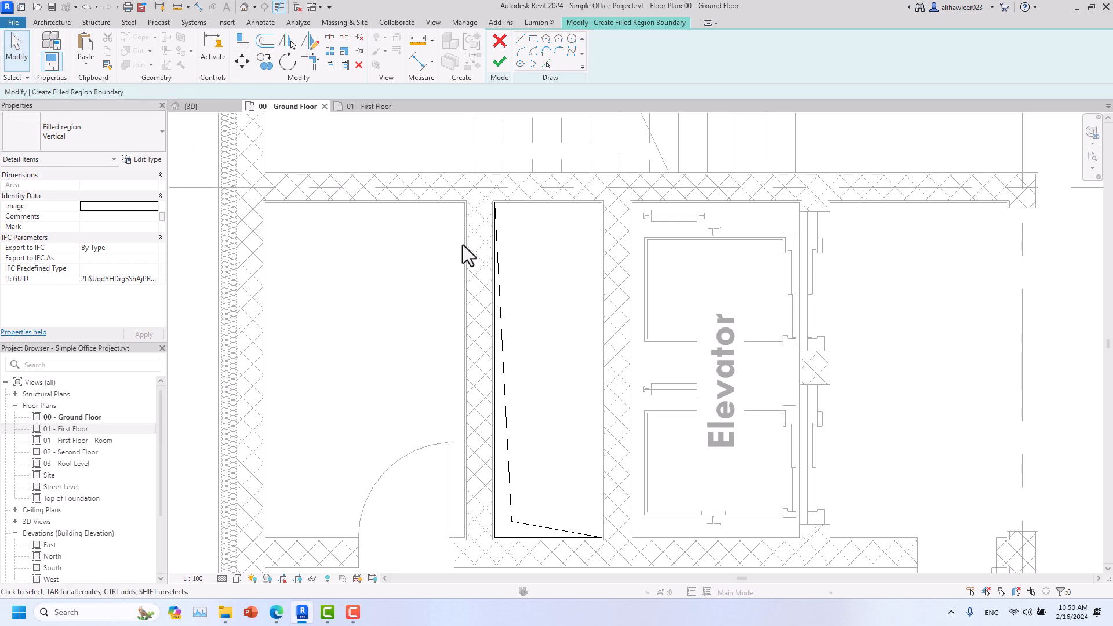
scroll(555, 342, down, 1)
scroll(507, 230, up, 2)
scroll(506, 229, up, 2)
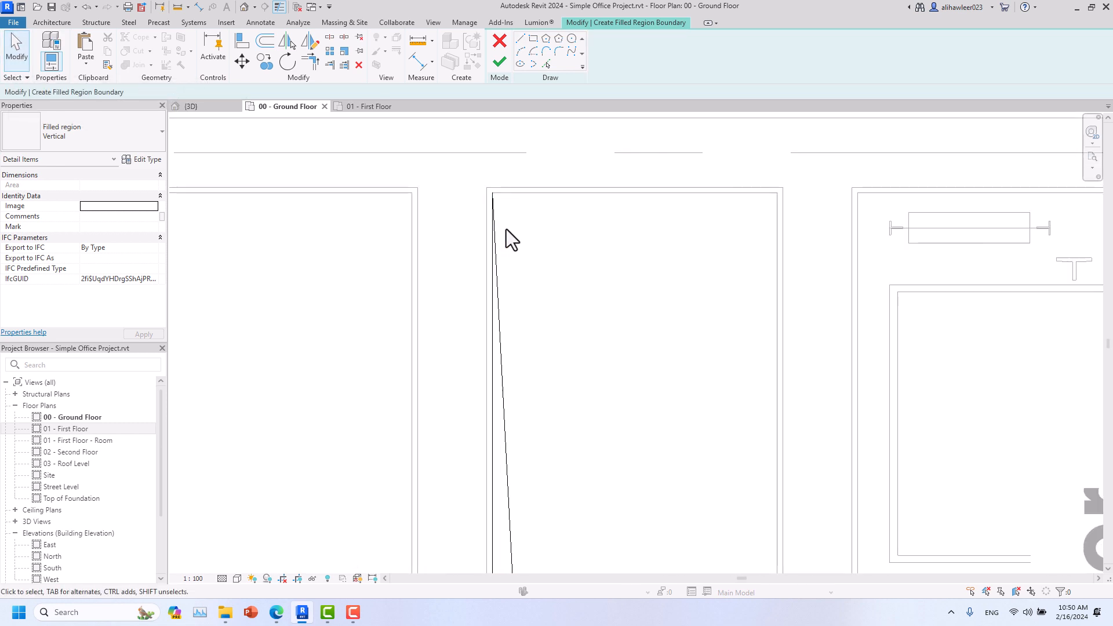
click(499, 232)
click(528, 223)
scroll(520, 182, down, 2)
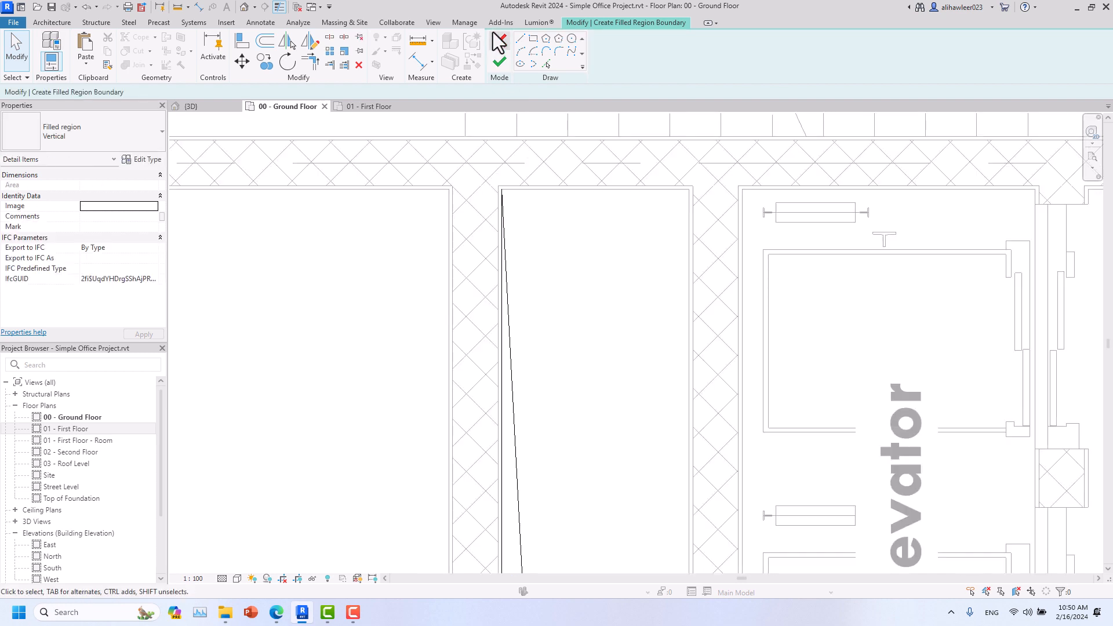
Step: Finish the filled region boundary and reselect the region in the plan
click(499, 62)
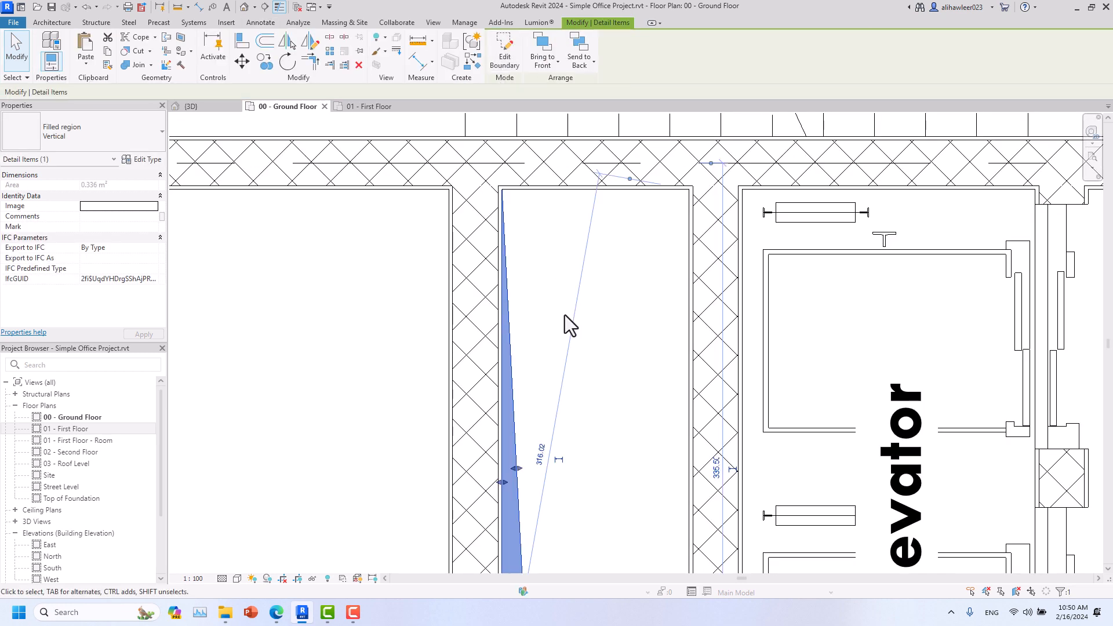
scroll(576, 390, down, 2)
click(582, 381)
scroll(585, 390, down, 2)
middle_drag(586, 390, 542, 353)
scroll(535, 388, up, 1)
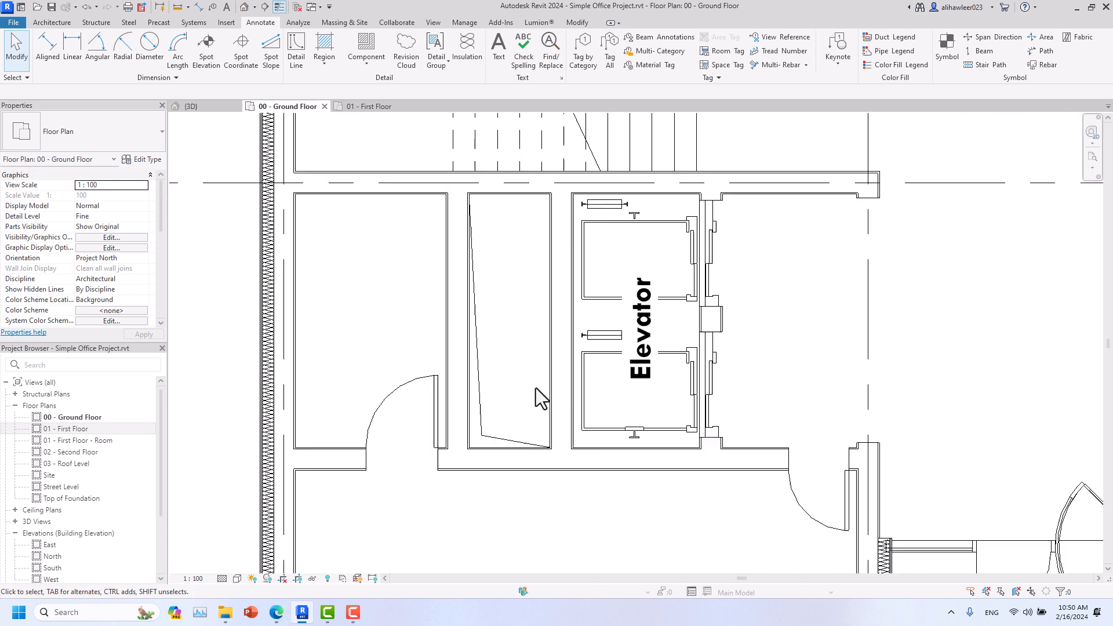
click(496, 440)
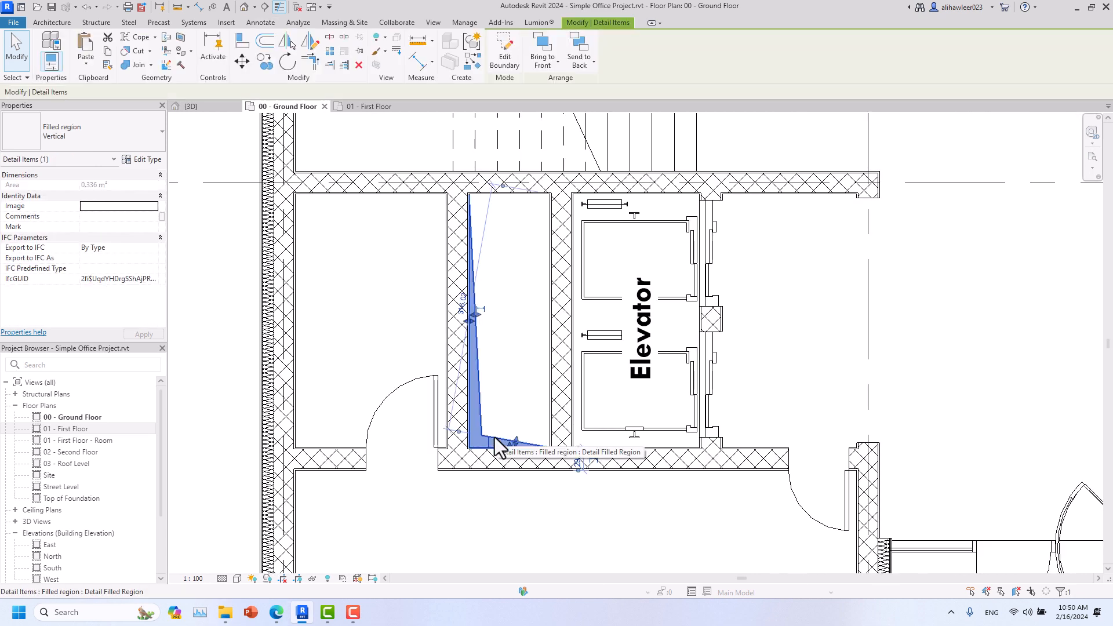
Step: Try the Diagonal Crosshatch and Diagonal Crosshatch - Transparent types on the filled region
click(90, 137)
click(75, 189)
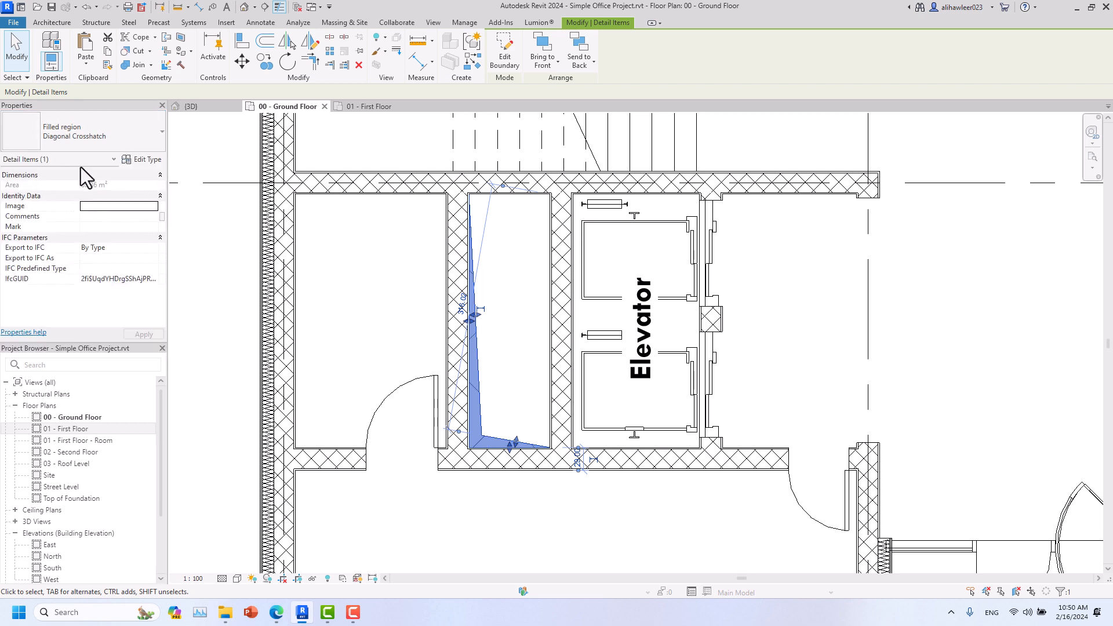
click(92, 138)
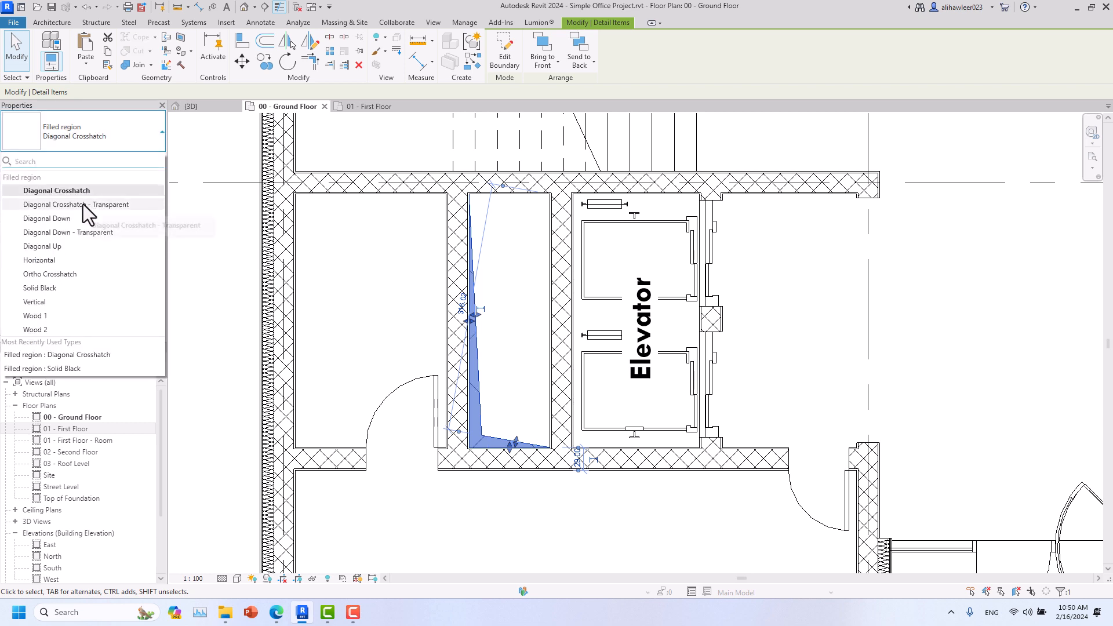
click(87, 204)
Step: Try the Diagonal Down, Diagonal Down - Transparent and Diagonal Up types on the filled region
click(96, 138)
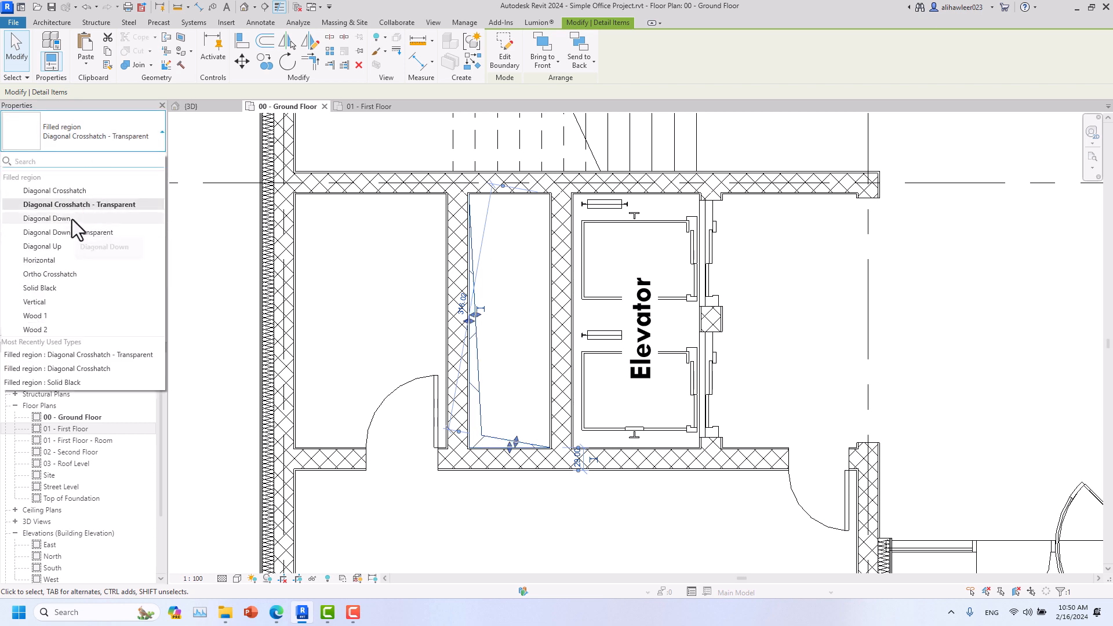
click(72, 219)
click(81, 144)
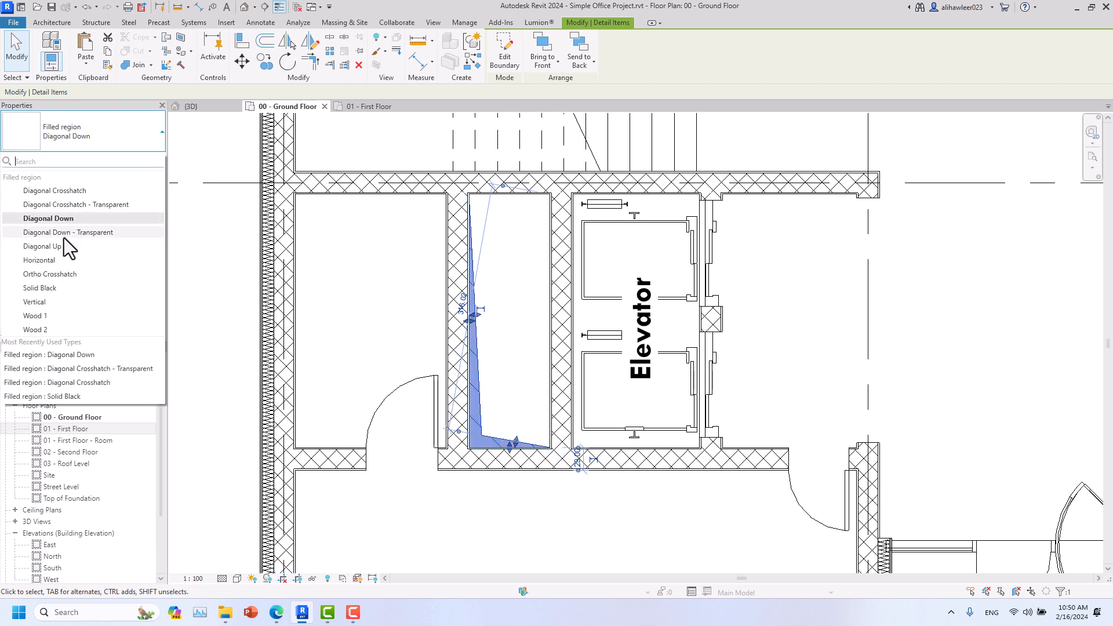
click(64, 235)
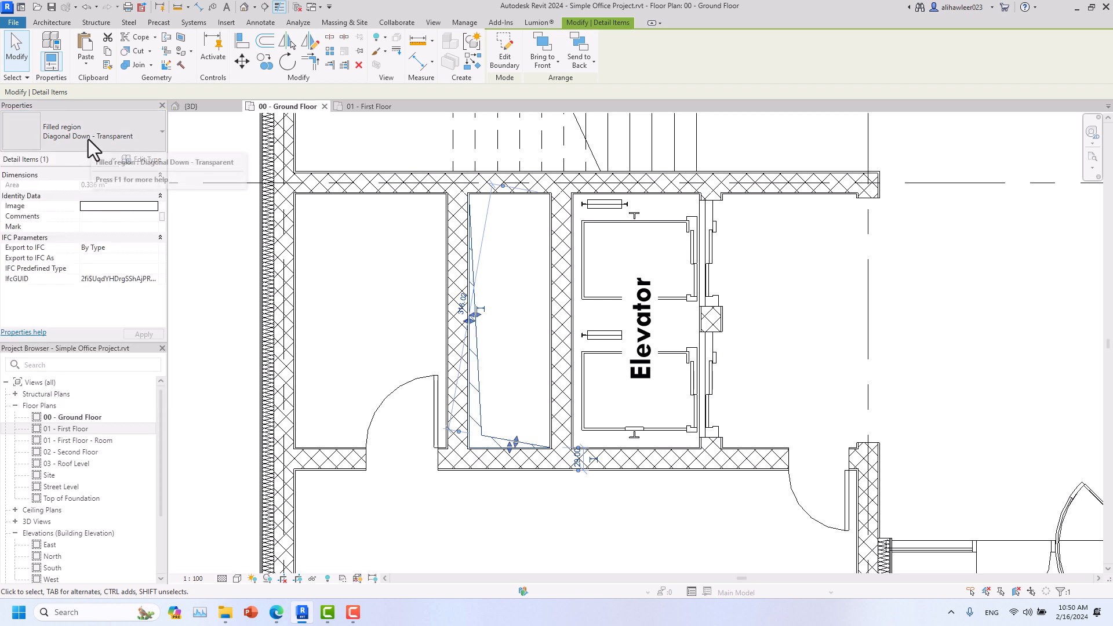
click(88, 139)
click(75, 245)
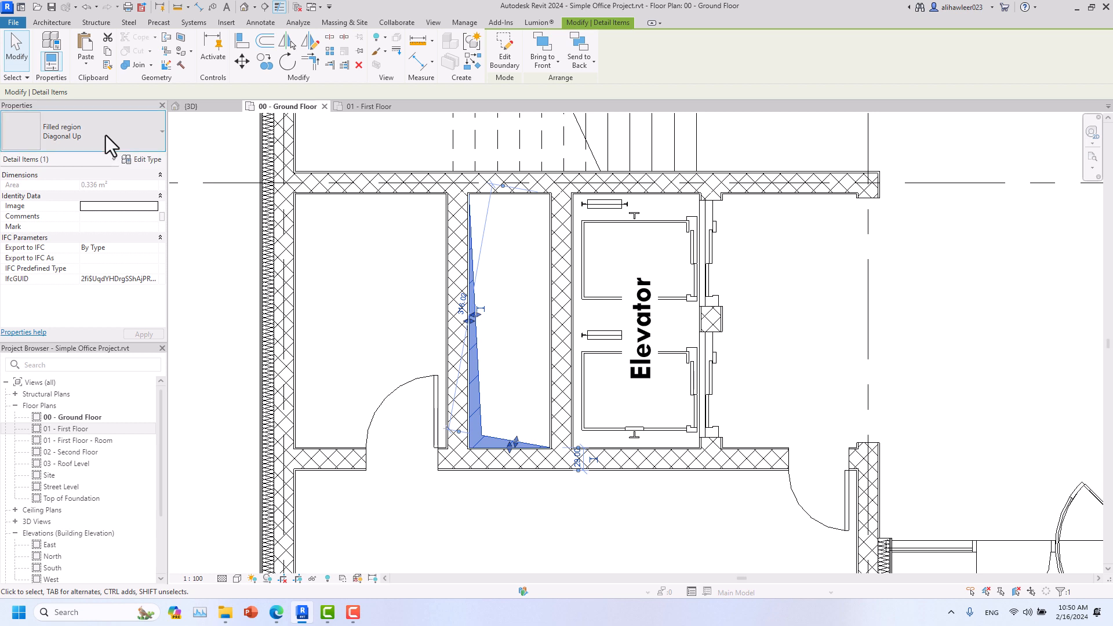
Step: Try the Horizontal, Ortho Crosshatch and Solid Black types on the filled region
click(106, 135)
click(55, 266)
click(81, 136)
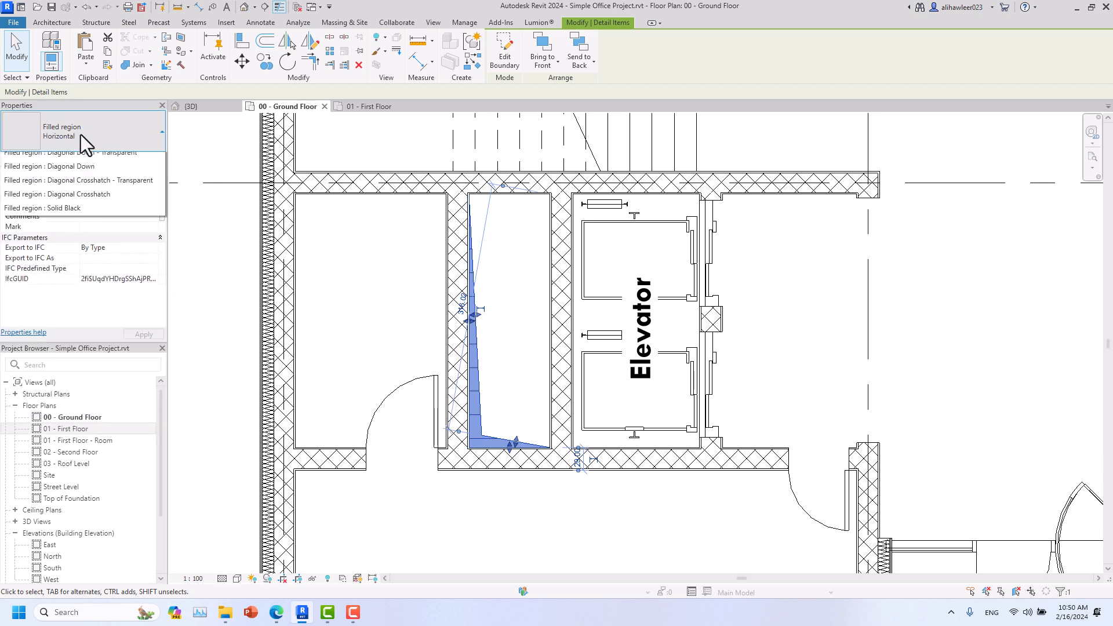
click(55, 271)
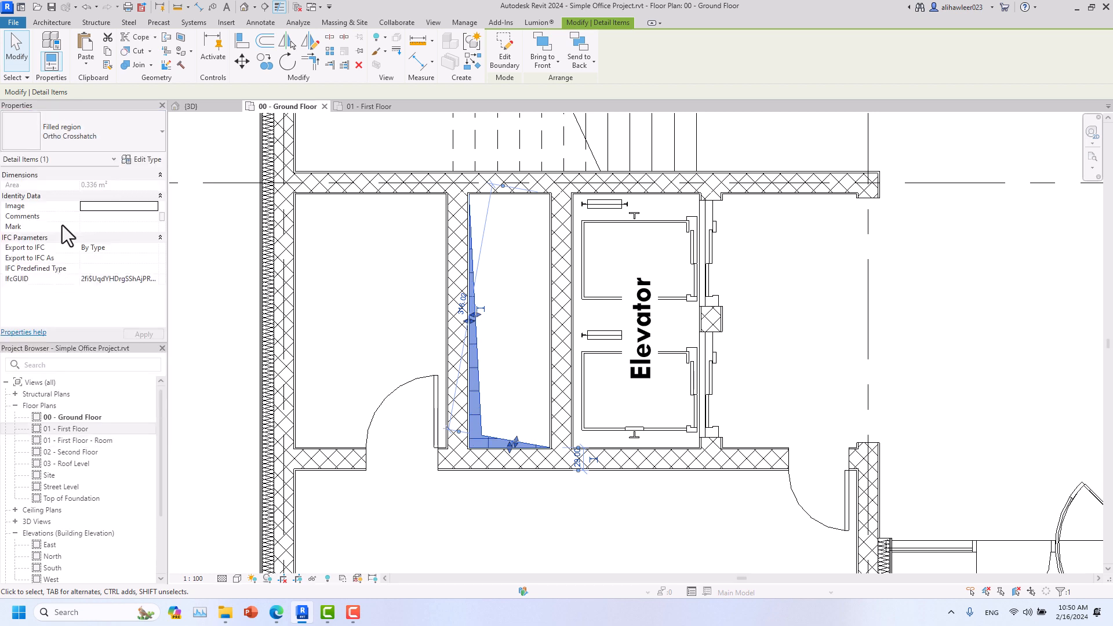
click(85, 145)
click(59, 288)
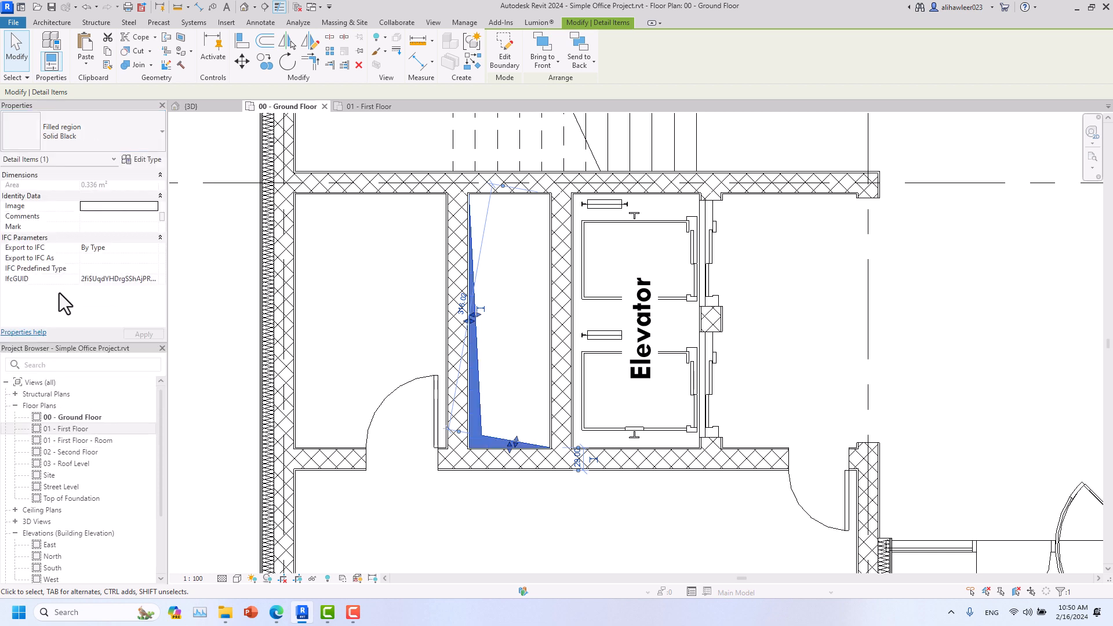
Step: Try the Vertical and Wood 1 types on the filled region, and set its type to Wood 2
click(89, 134)
click(40, 302)
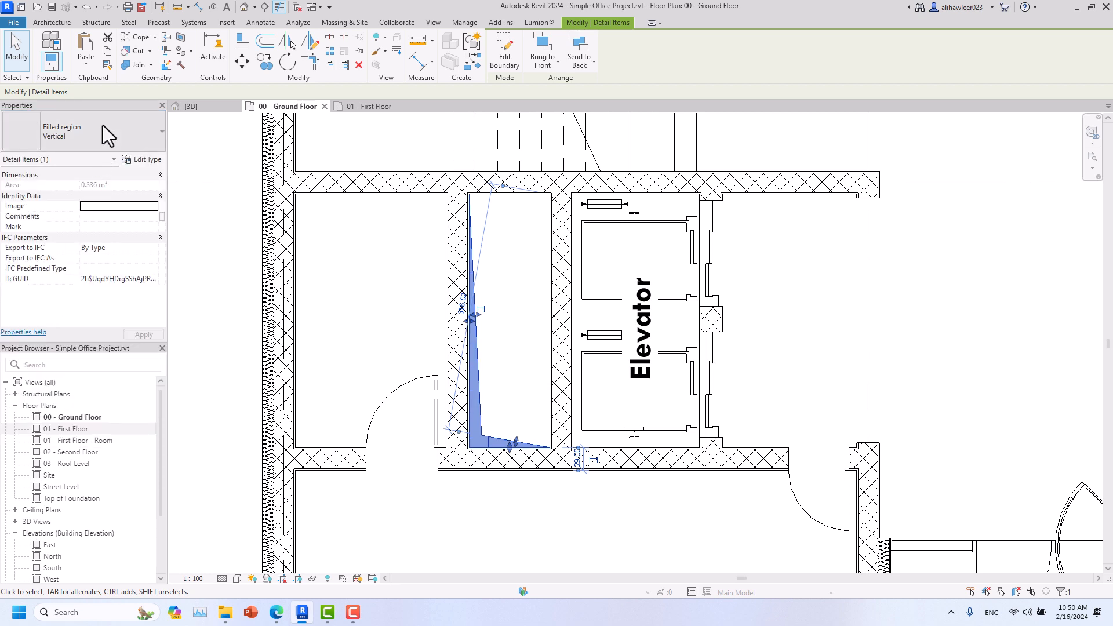
click(103, 124)
click(48, 317)
click(88, 122)
click(37, 332)
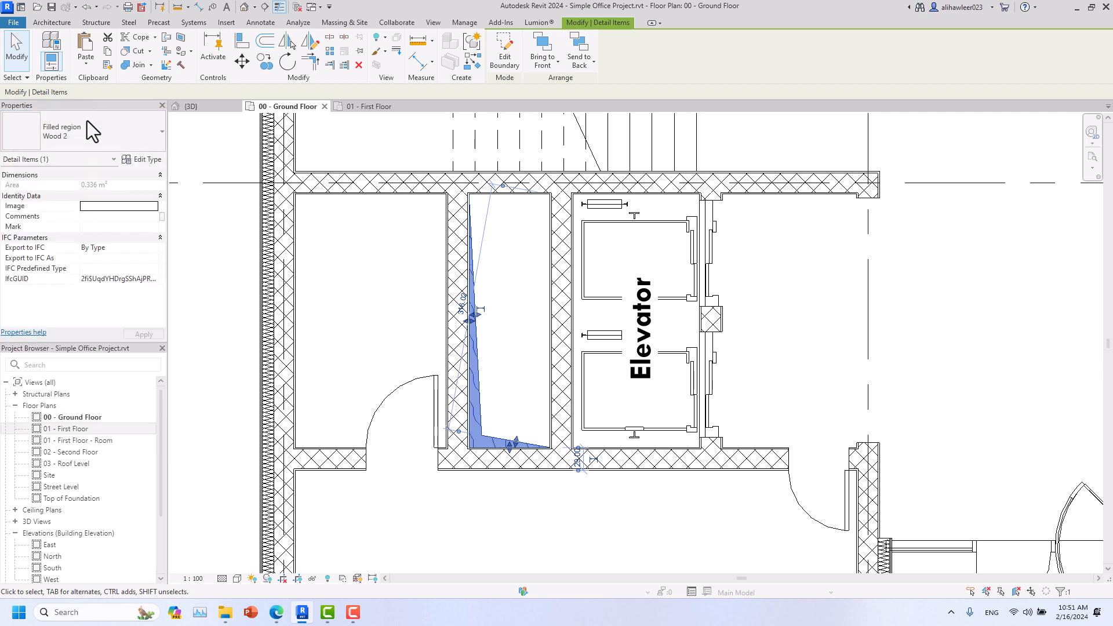
Step: Set the filled region's type to Solid Black and deselect it
click(88, 126)
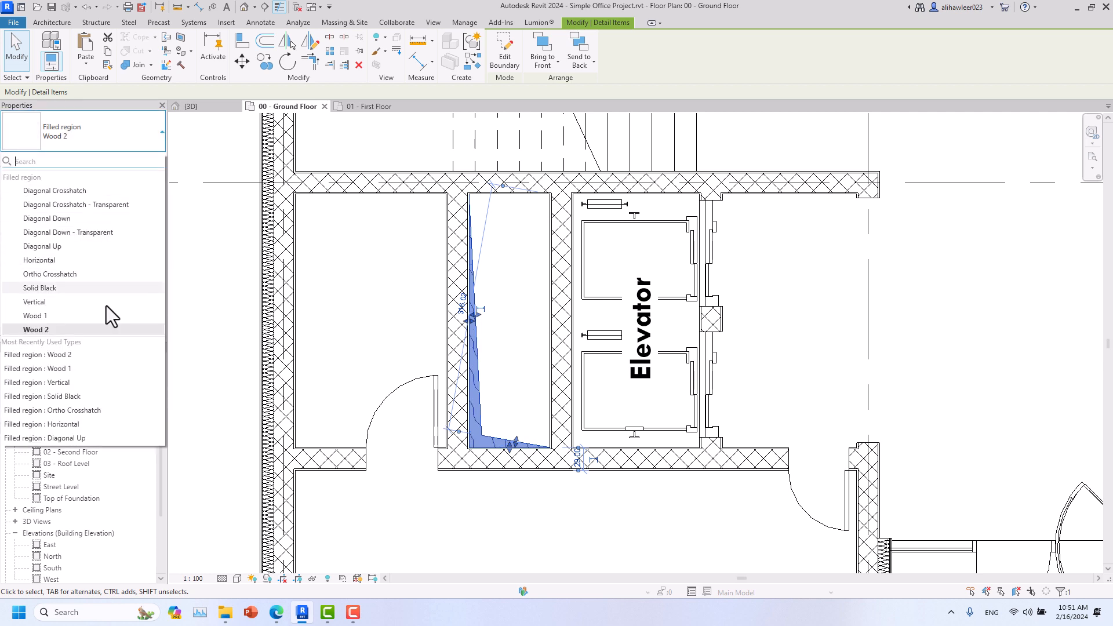
click(54, 287)
click(510, 355)
scroll(510, 356, down, 2)
mouse_move(510, 355)
middle_down()
mouse_move(512, 367)
mouse_move(436, 360)
middle_up()
scroll(416, 341, up, 5)
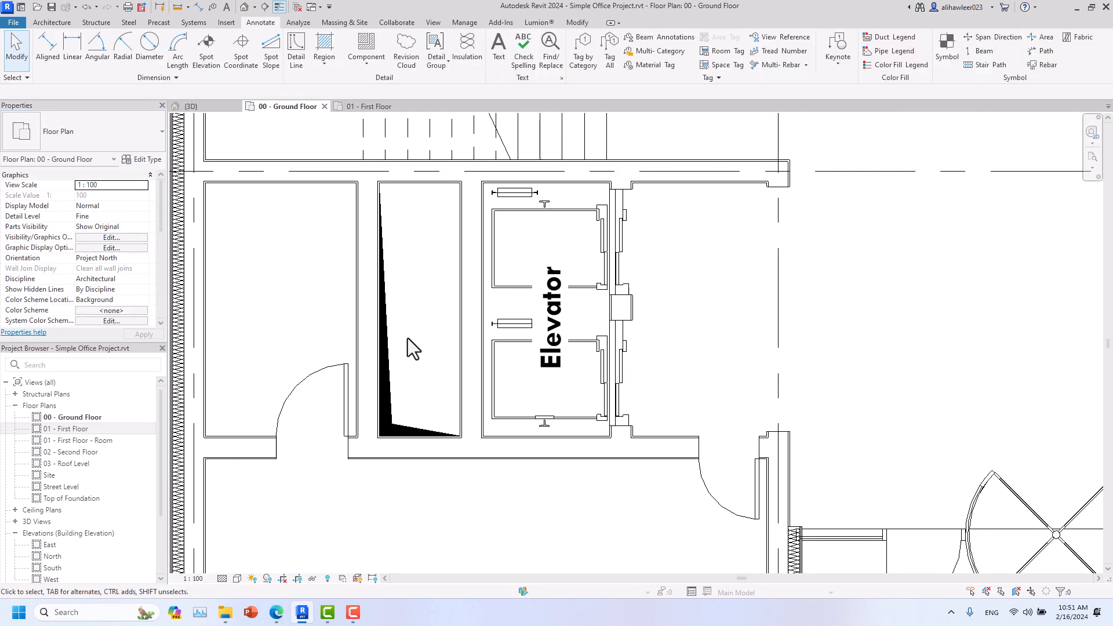
Step: Open the solid black region's boundary for editing and try its upper corner point
click(394, 342)
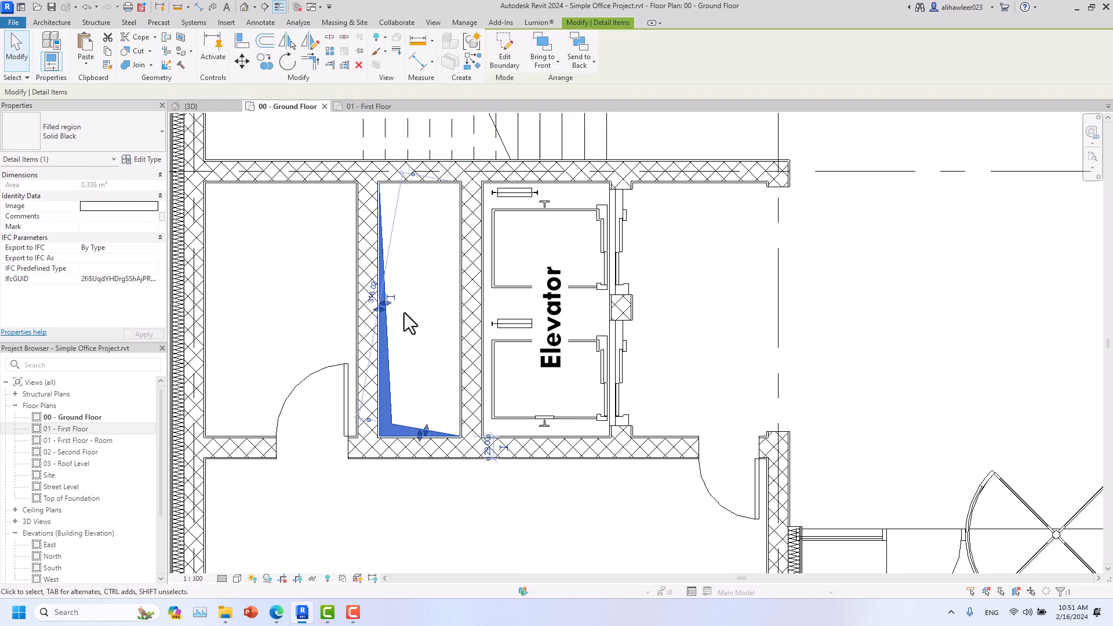
click(504, 58)
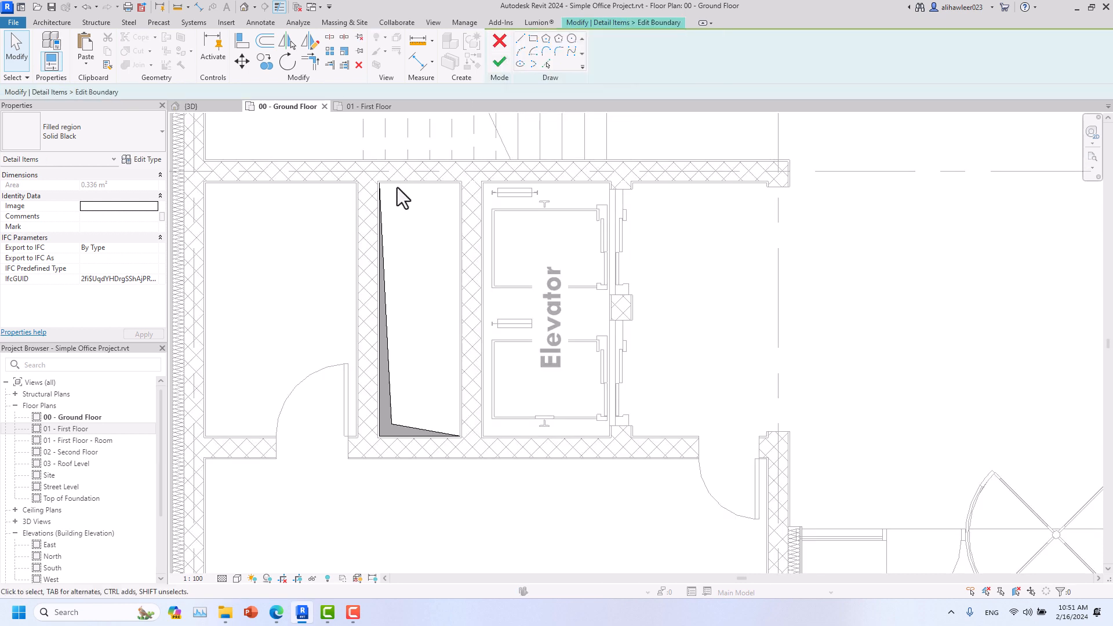
scroll(373, 208, up, 4)
scroll(362, 199, up, 5)
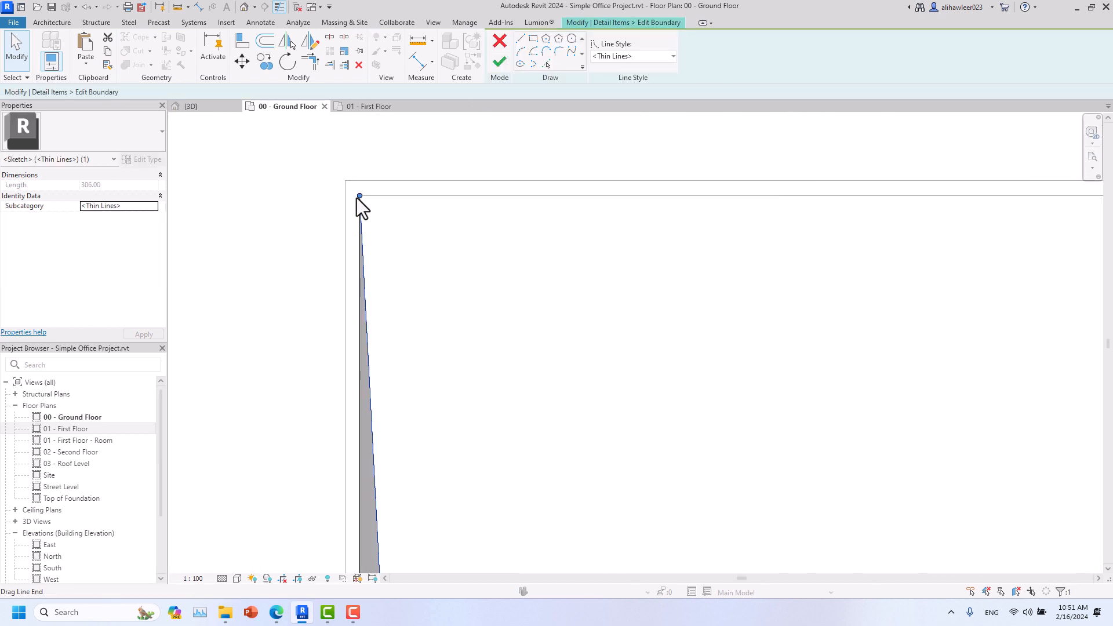
drag(367, 195, 365, 194)
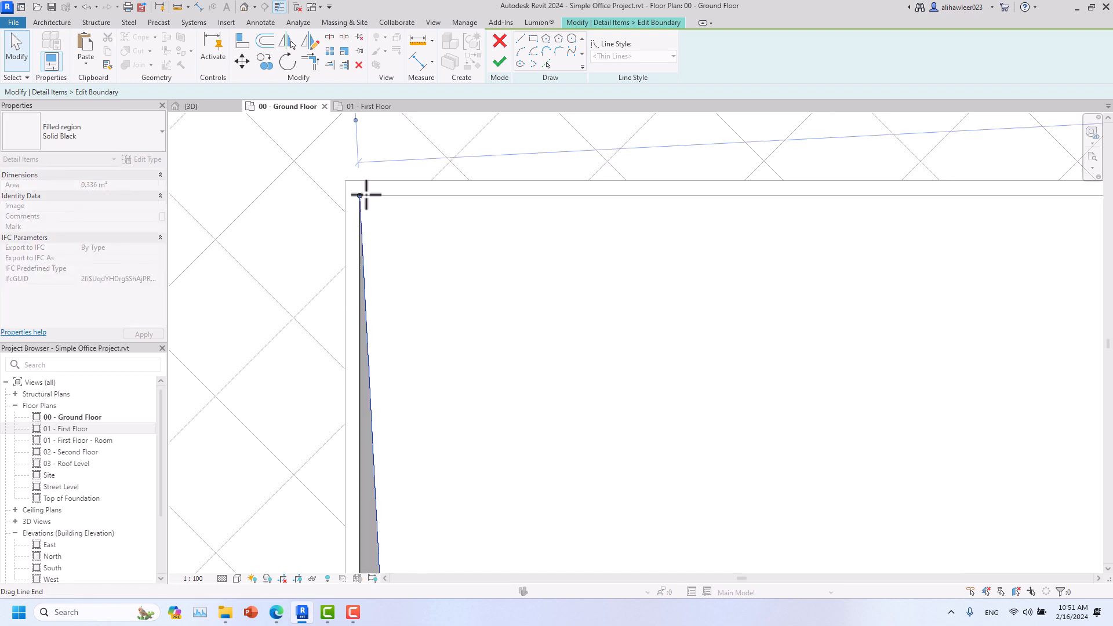
Step: Try the inner and lower corner points of the region's boundary sketch, and discard the edits
scroll(363, 241, down, 6)
middle_drag(409, 485, 393, 347)
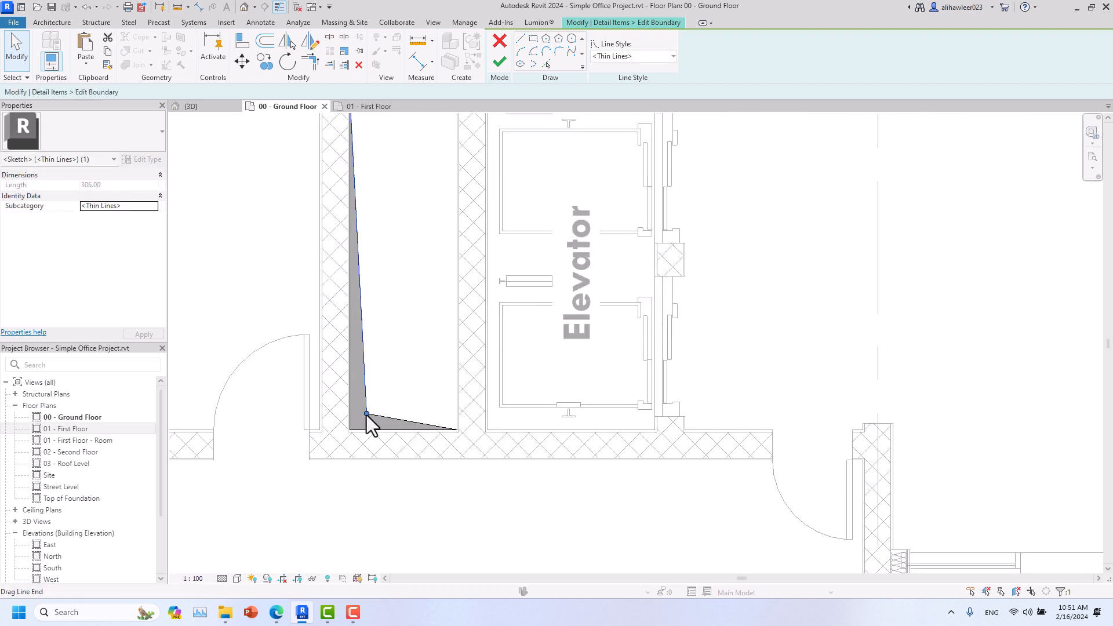
scroll(367, 415, up, 3)
drag(362, 412, 363, 412)
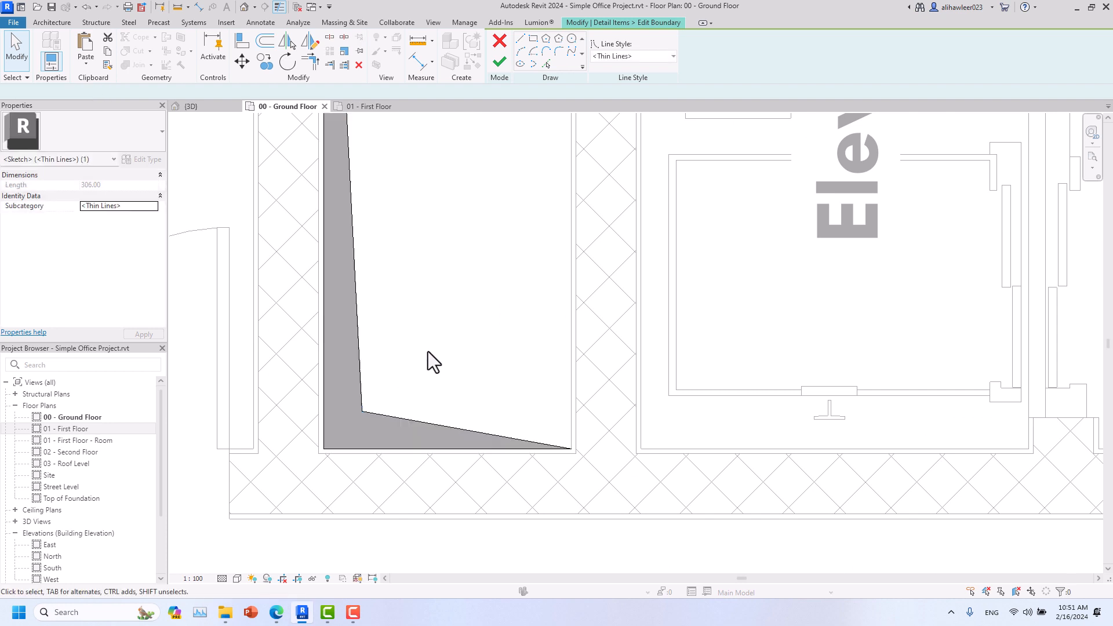
scroll(477, 393, down, 3)
scroll(496, 417, up, 5)
drag(542, 413, 540, 410)
scroll(515, 396, down, 3)
middle_drag(526, 423, 522, 554)
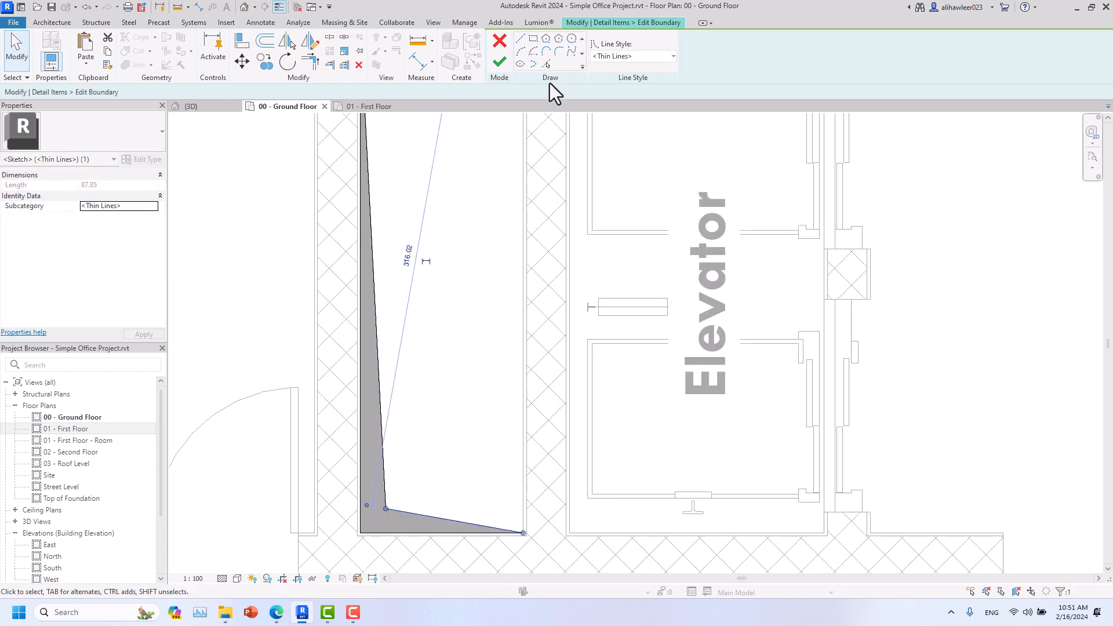
click(499, 41)
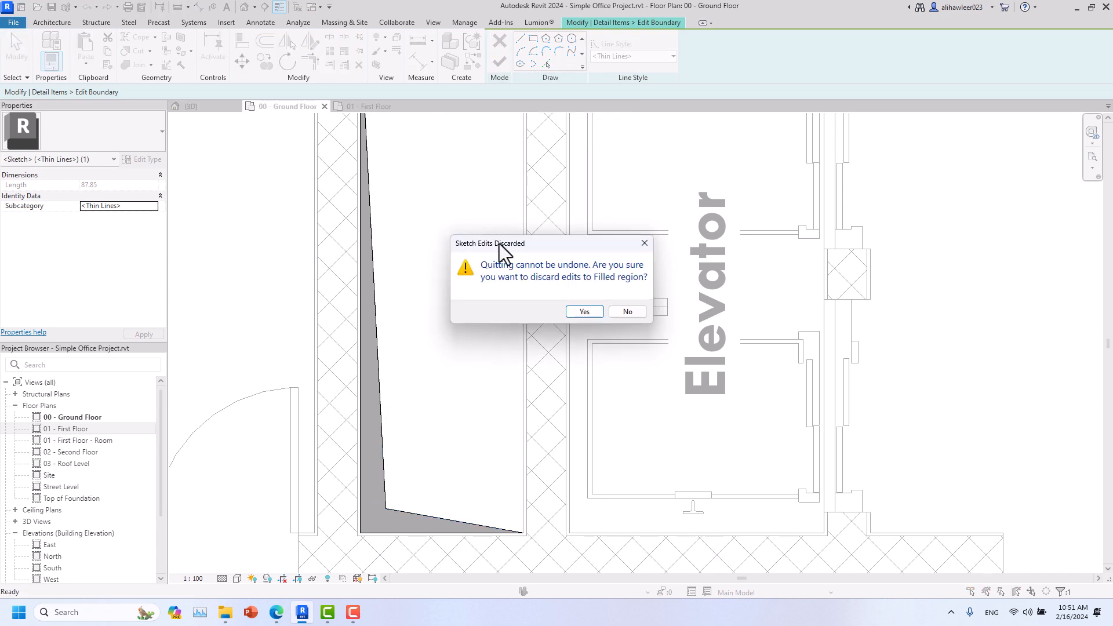
click(589, 309)
Step: Copy the solid black filled region in the shaft beside the elevator and switch to the 01 - First Floor plan
scroll(579, 309, down, 2)
middle_drag(579, 308, 491, 321)
scroll(463, 311, down, 2)
click(448, 304)
scroll(453, 304, up, 1)
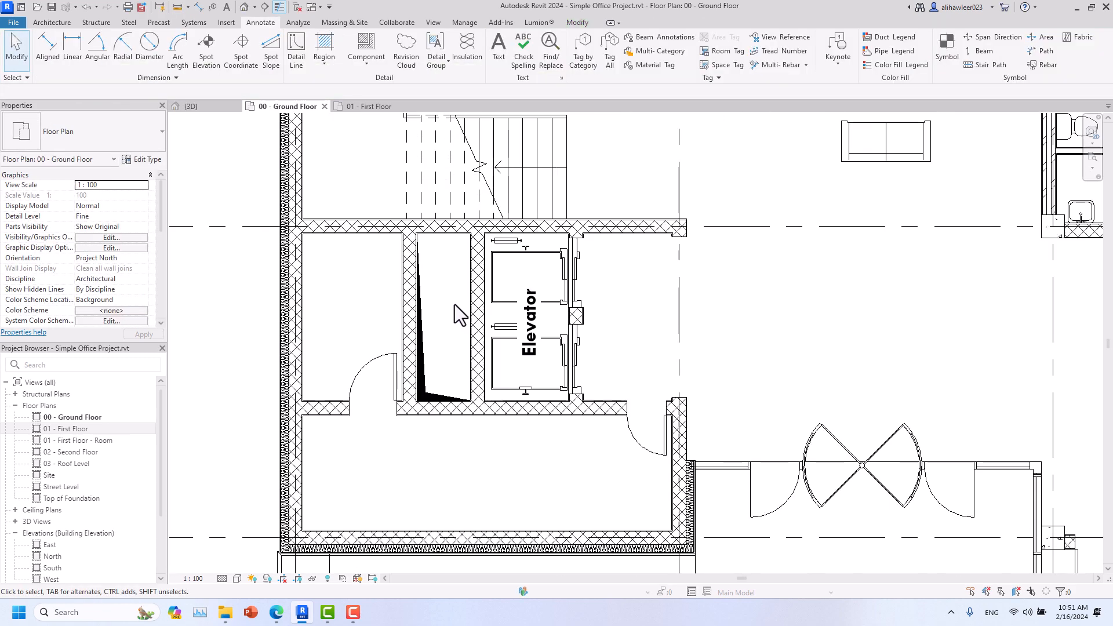
scroll(455, 305, down, 2)
scroll(437, 352, up, 3)
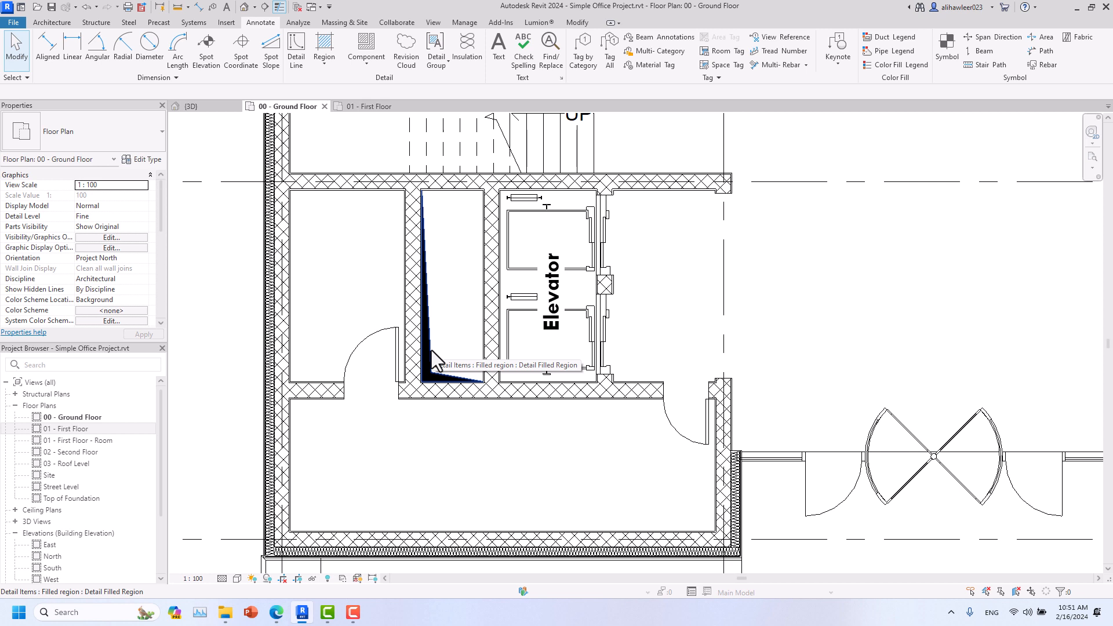
click(431, 350)
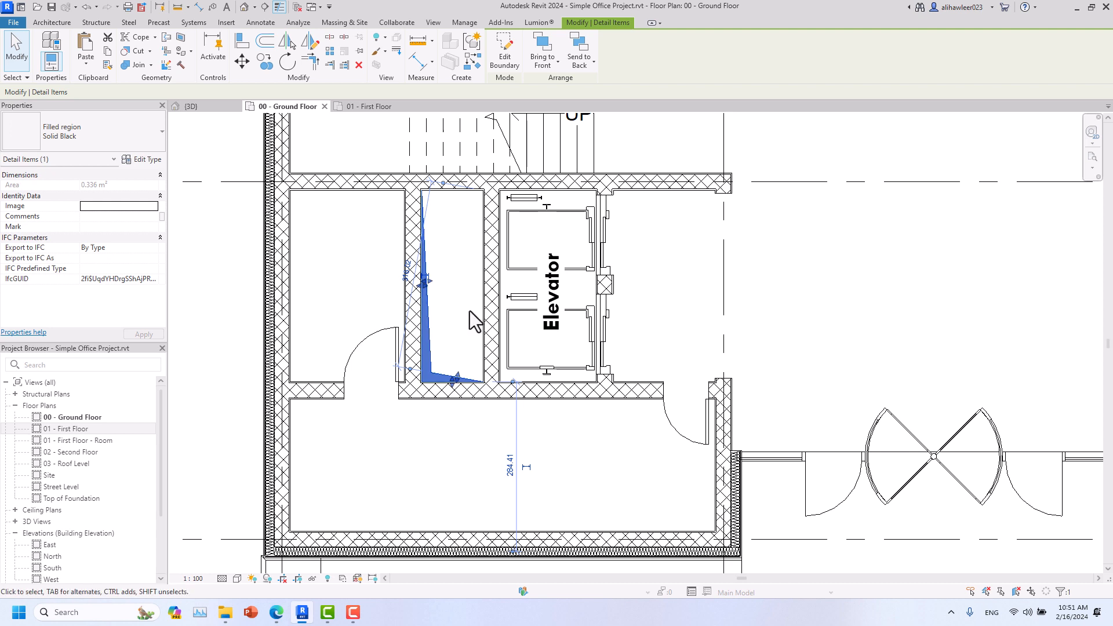
click(373, 109)
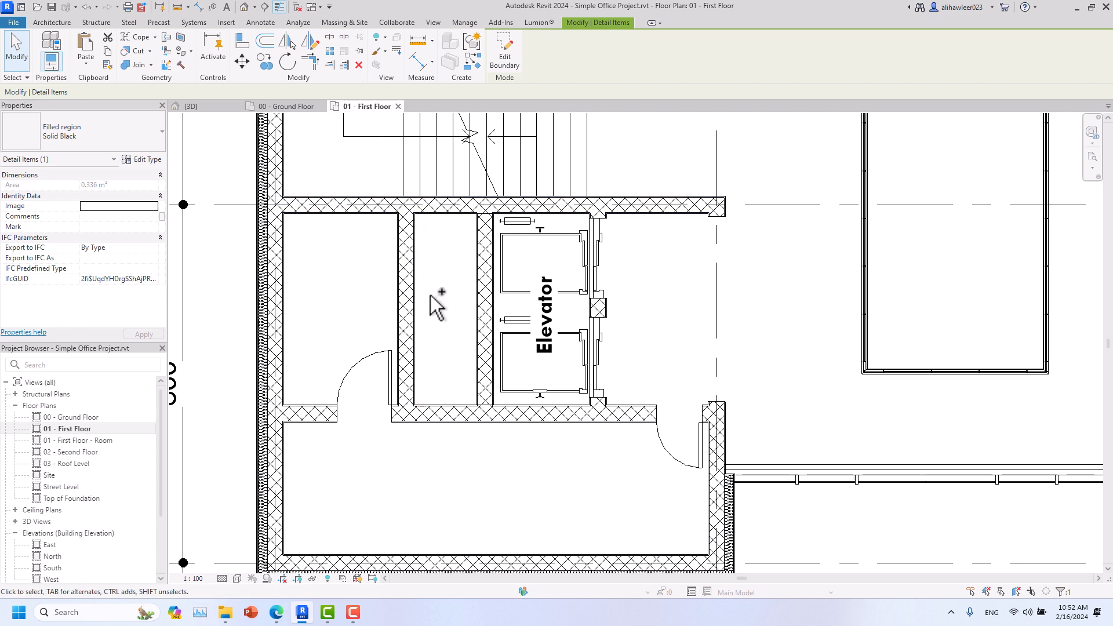
Step: Paste the copied filled region into the first floor plan using Aligned to Current View
key(ctrl+v)
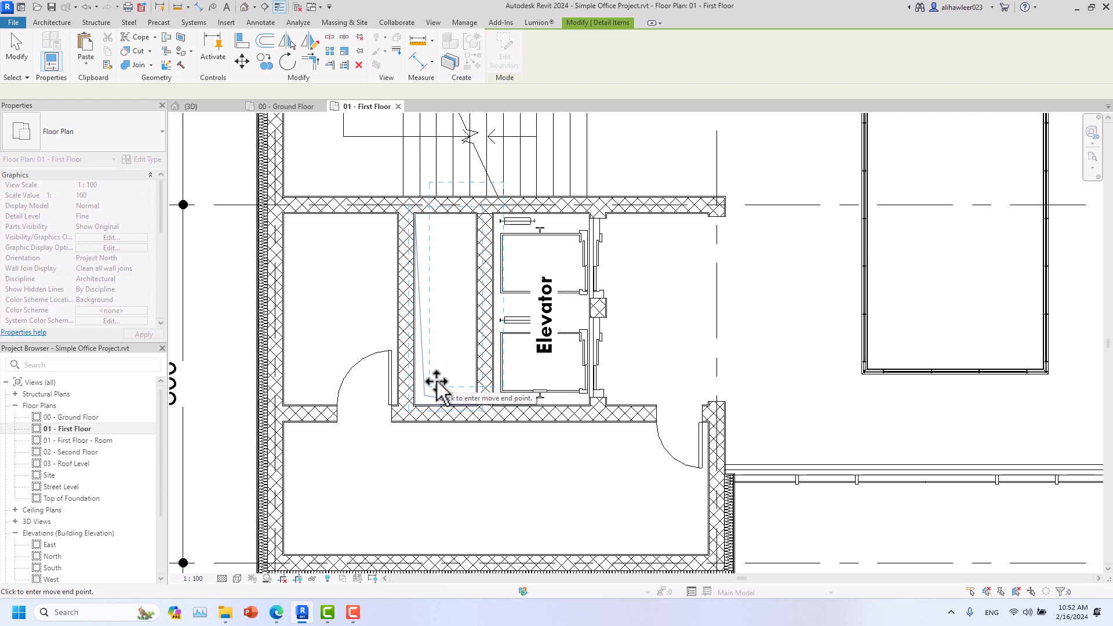
key(Escape)
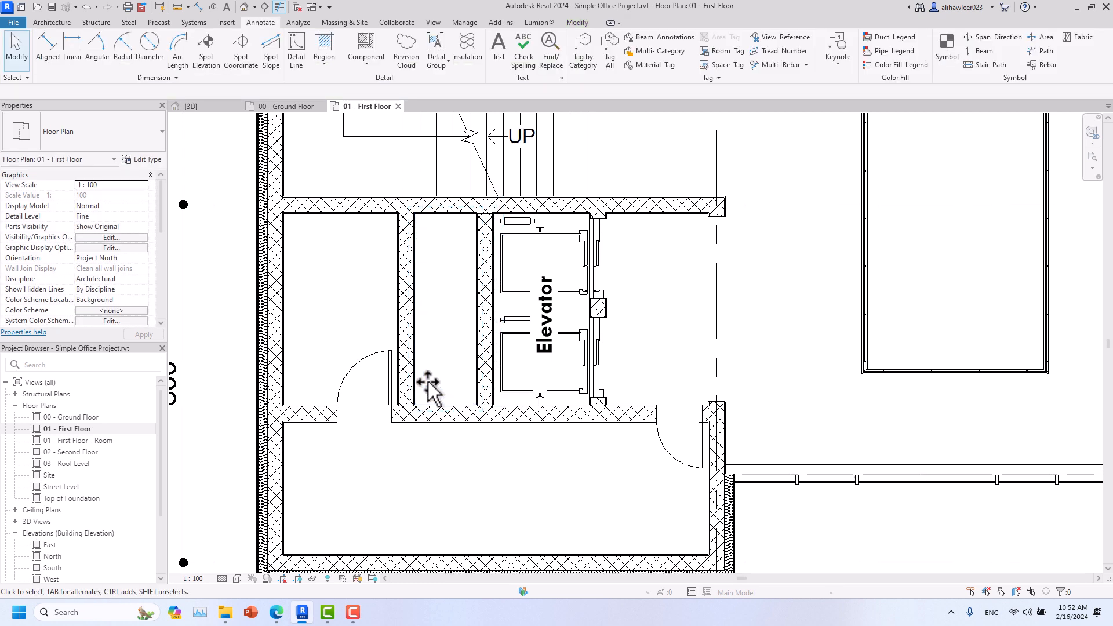
click(577, 22)
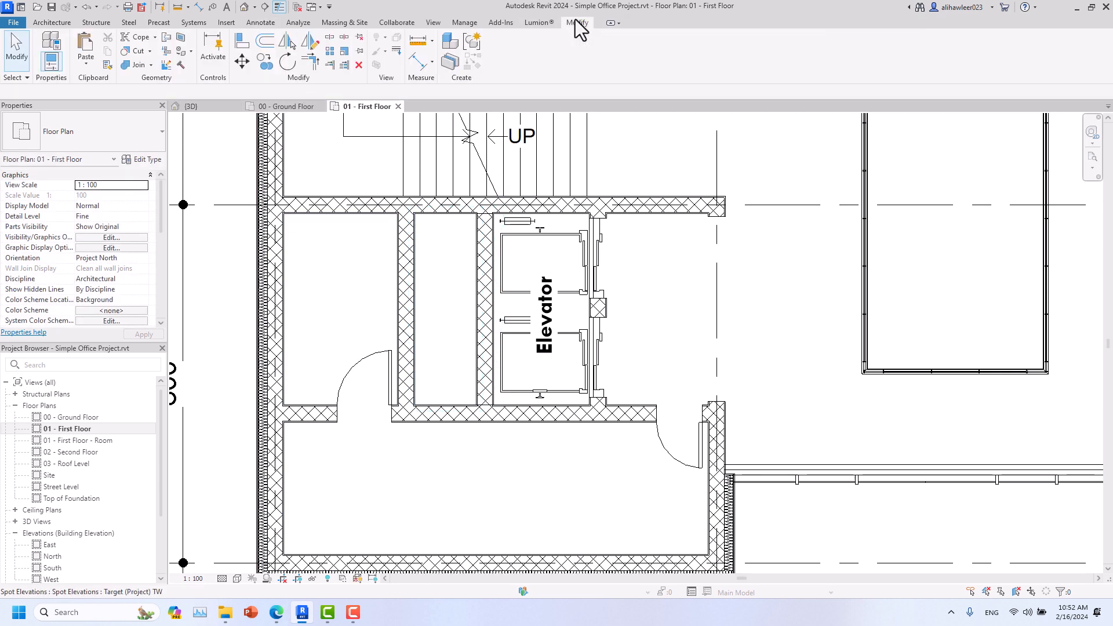
click(93, 65)
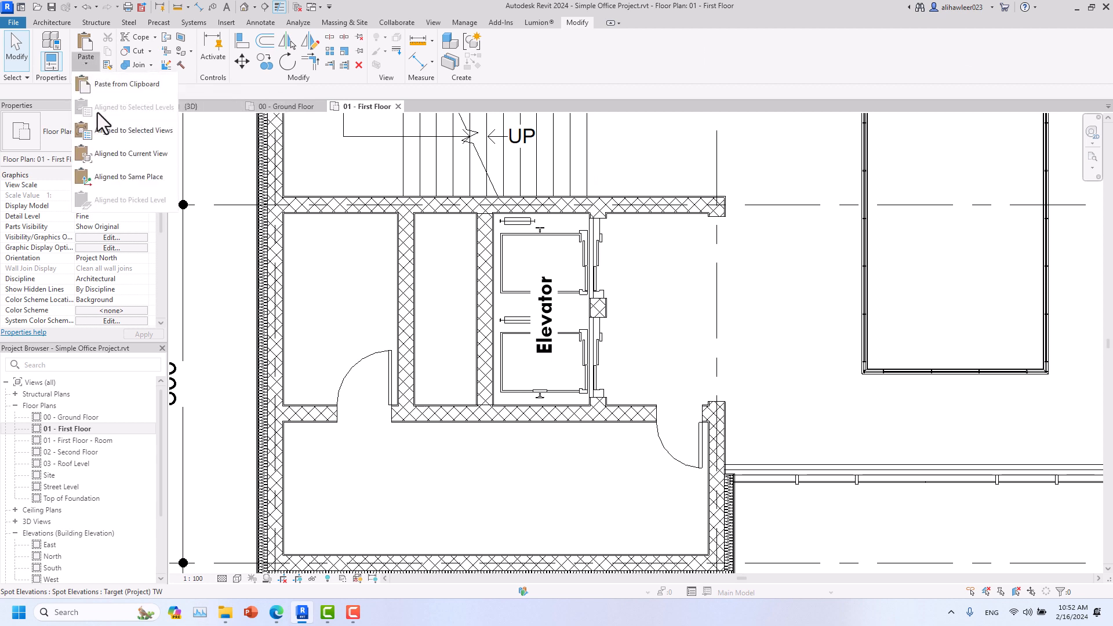
click(109, 154)
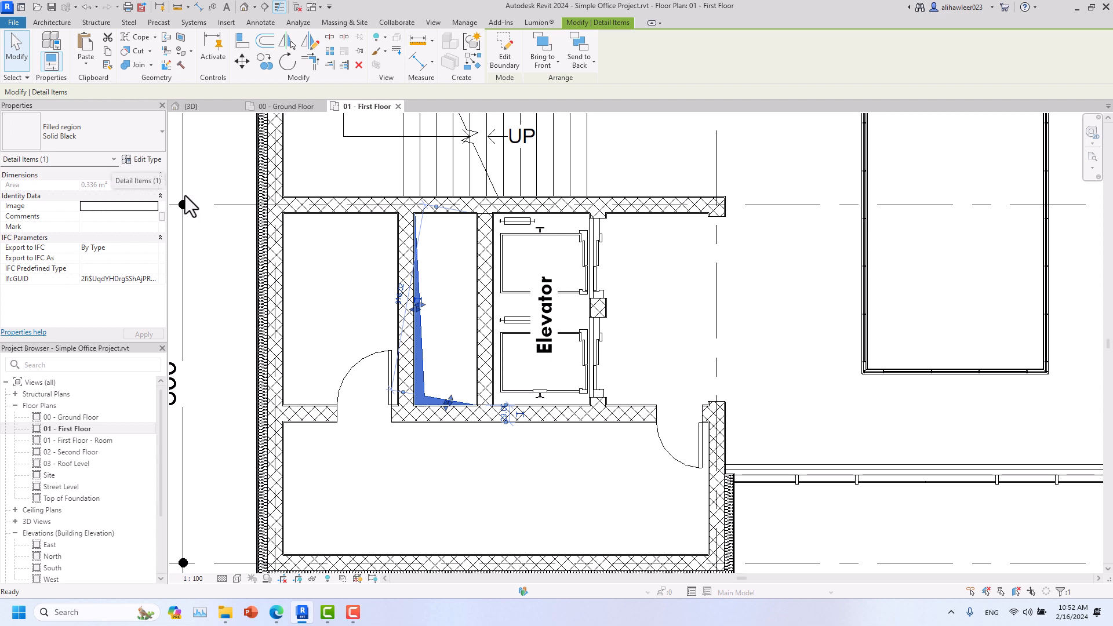
click(324, 280)
scroll(324, 279, down, 1)
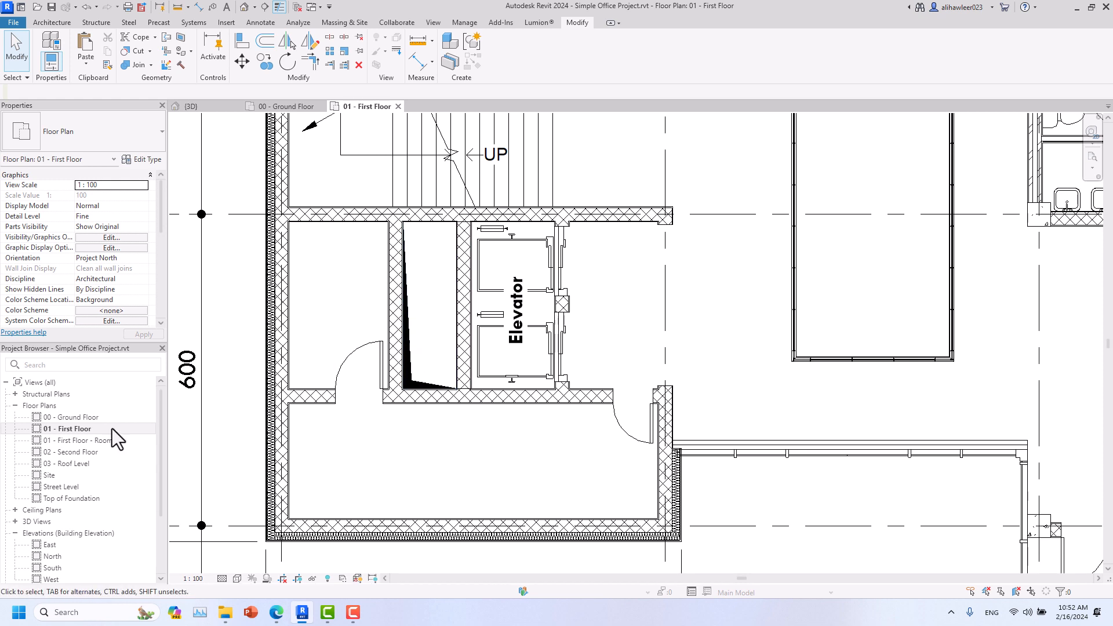
Step: Open the 02 - Second Floor plan and paste the filled region there using Aligned to Current View
click(68, 455)
click(104, 452)
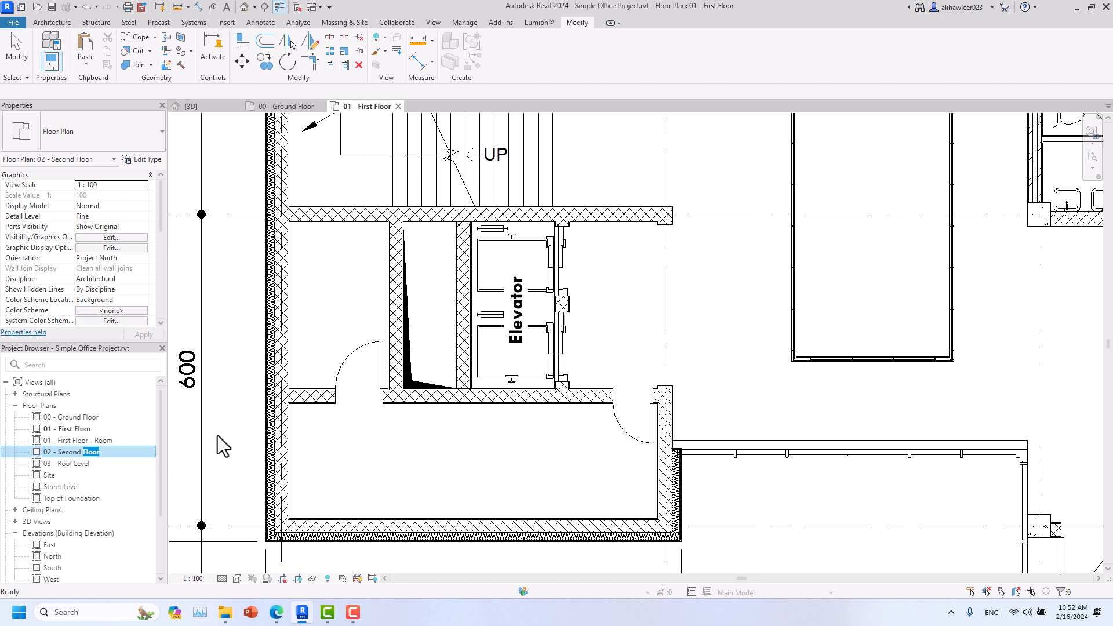
click(216, 435)
double_click(106, 454)
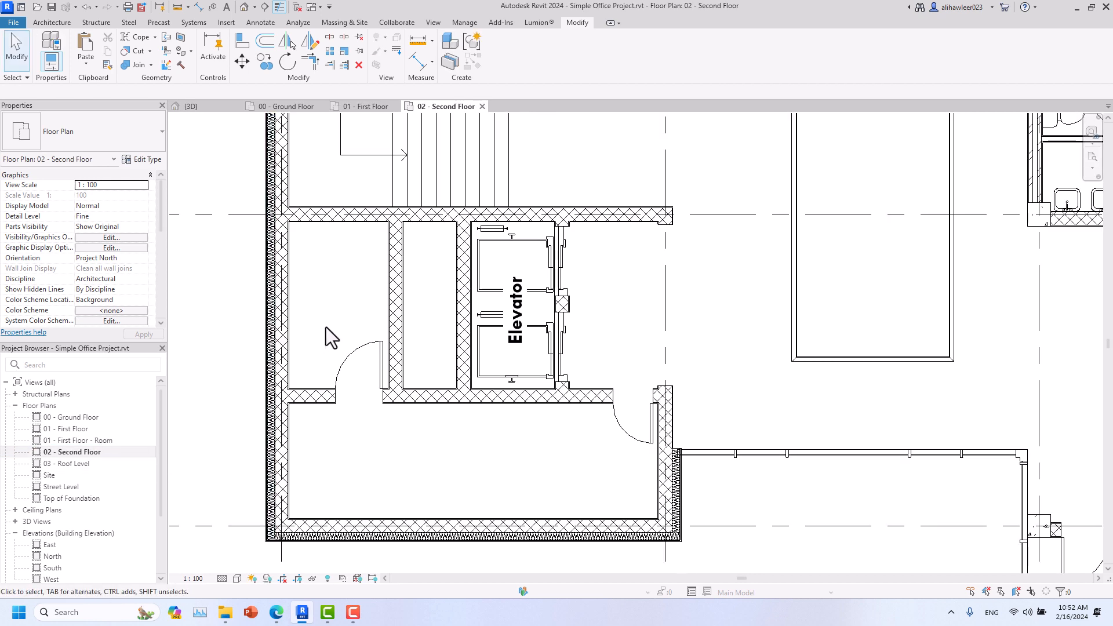
click(86, 61)
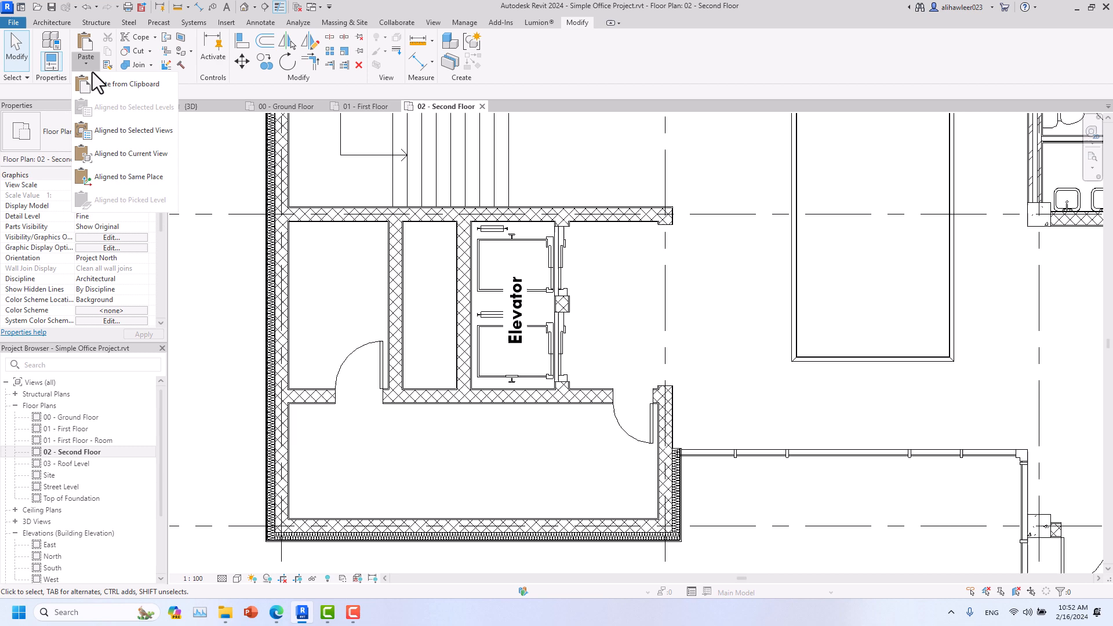
click(132, 156)
click(339, 282)
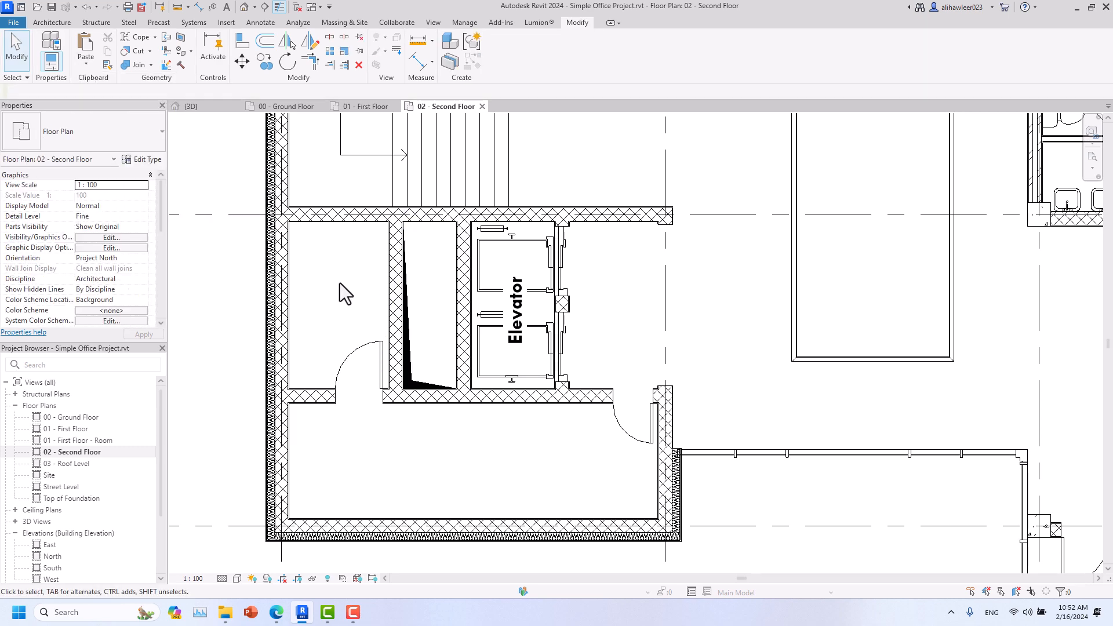
Step: Examine the pasted region on the second floor plan and the available paste alignment options
scroll(340, 283, down, 2)
middle_drag(340, 324, 313, 412)
scroll(293, 396, down, 2)
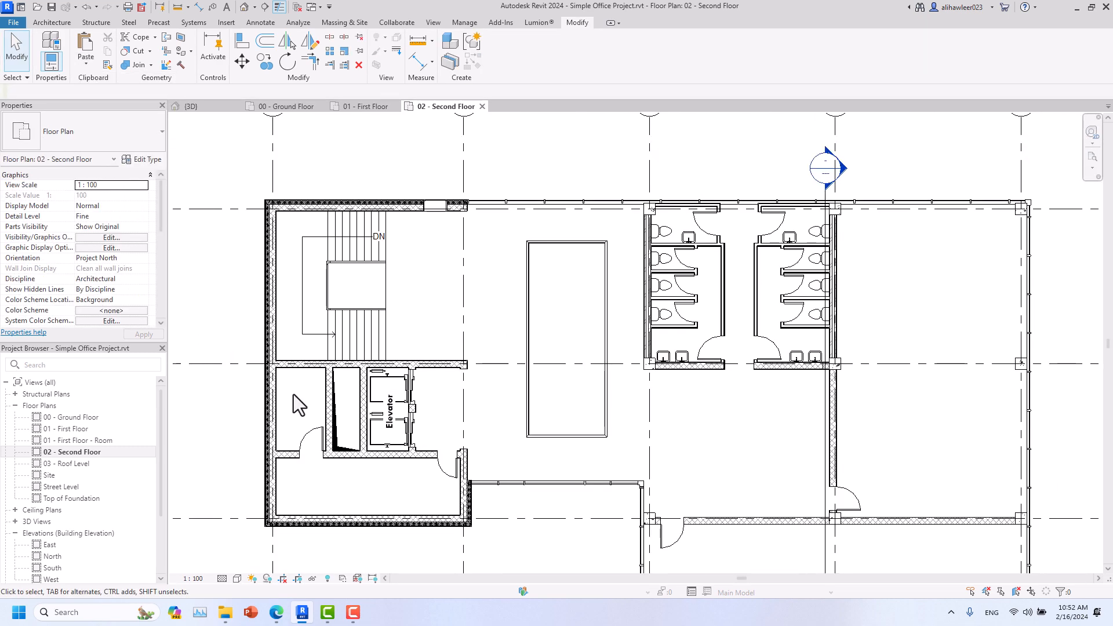
scroll(360, 394, up, 4)
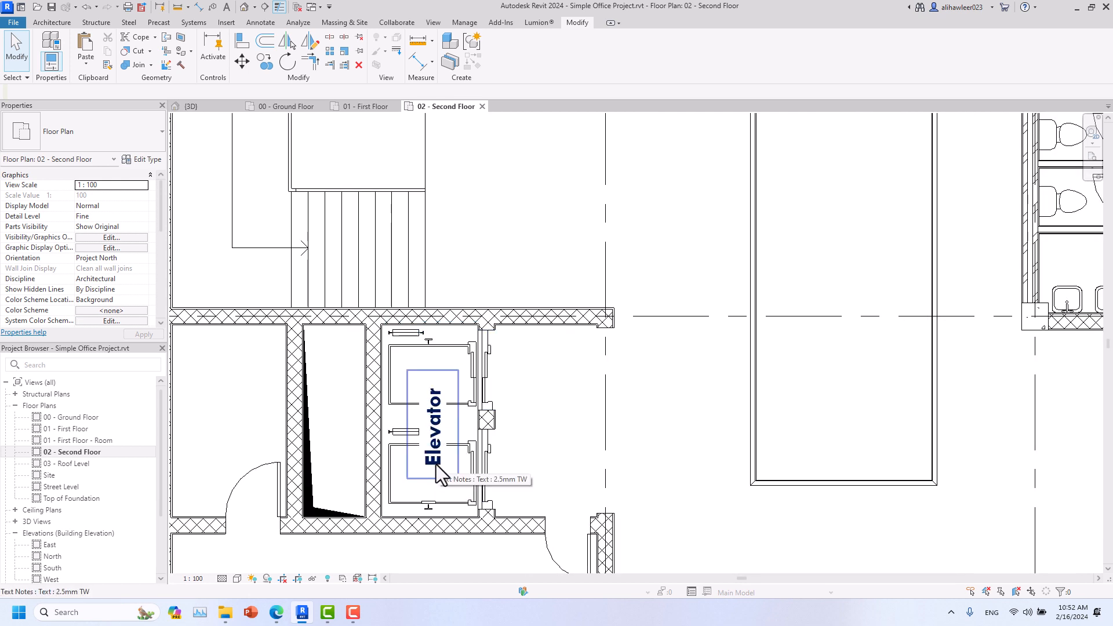
click(75, 66)
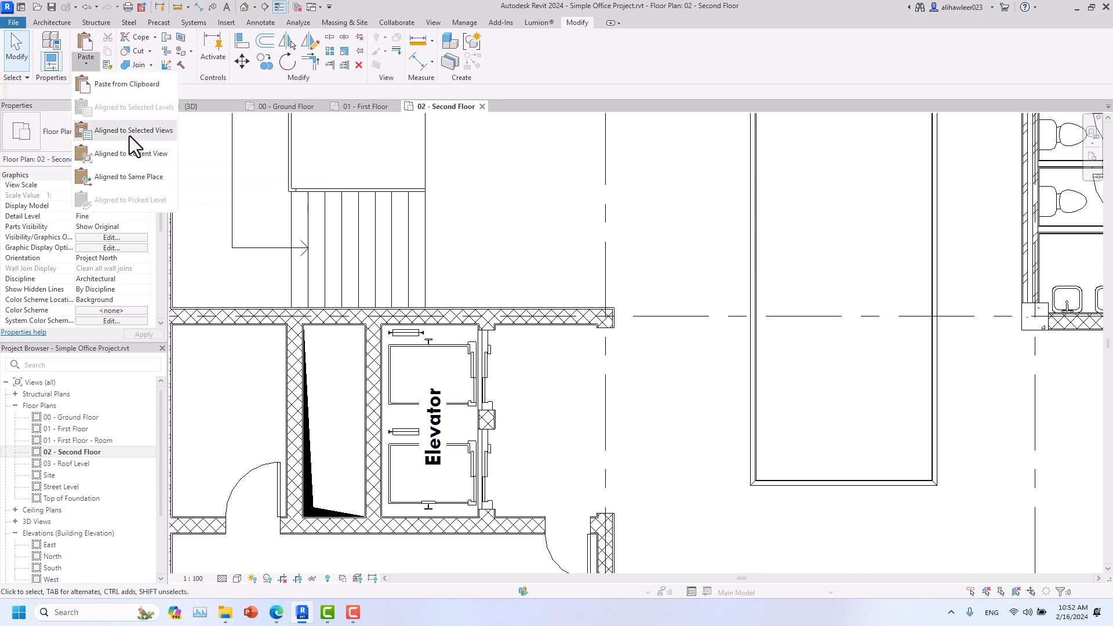
click(659, 227)
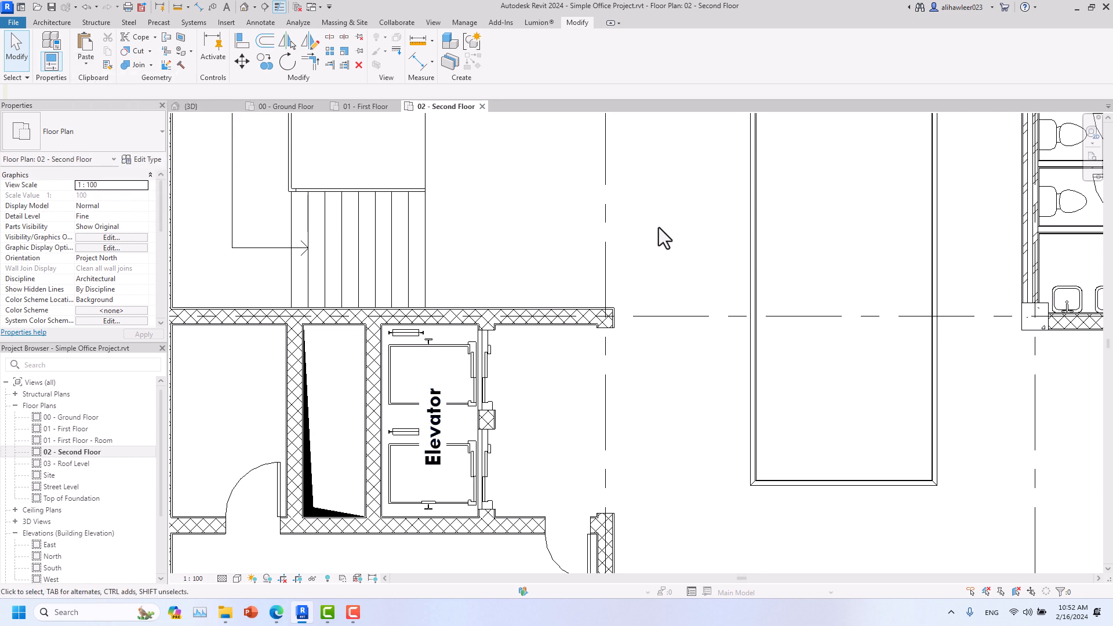
scroll(659, 227, down, 6)
click(86, 64)
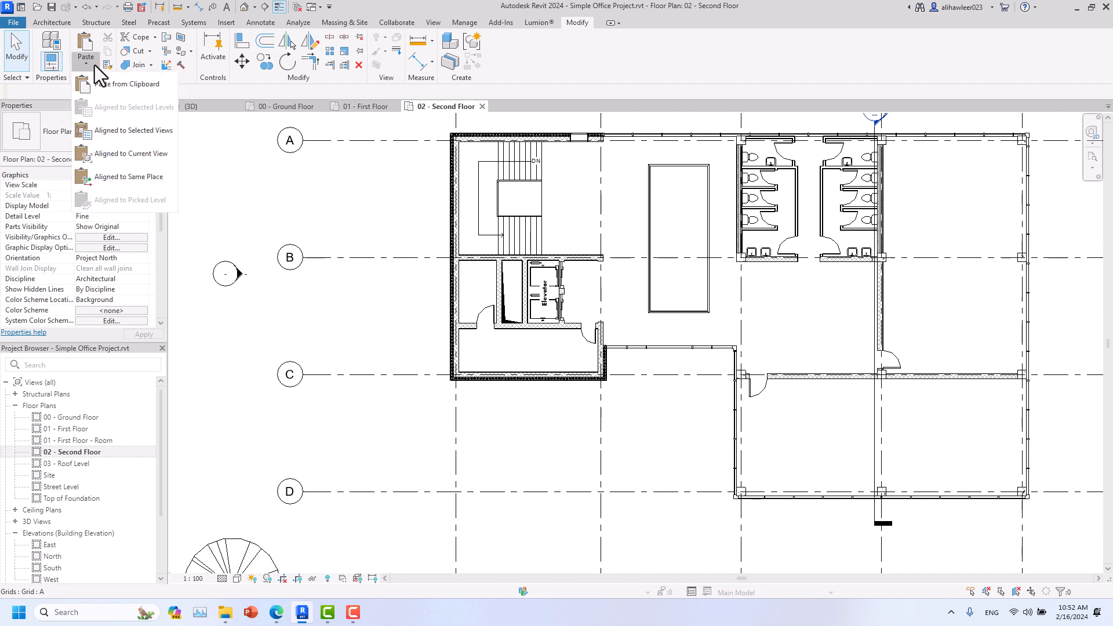
click(95, 64)
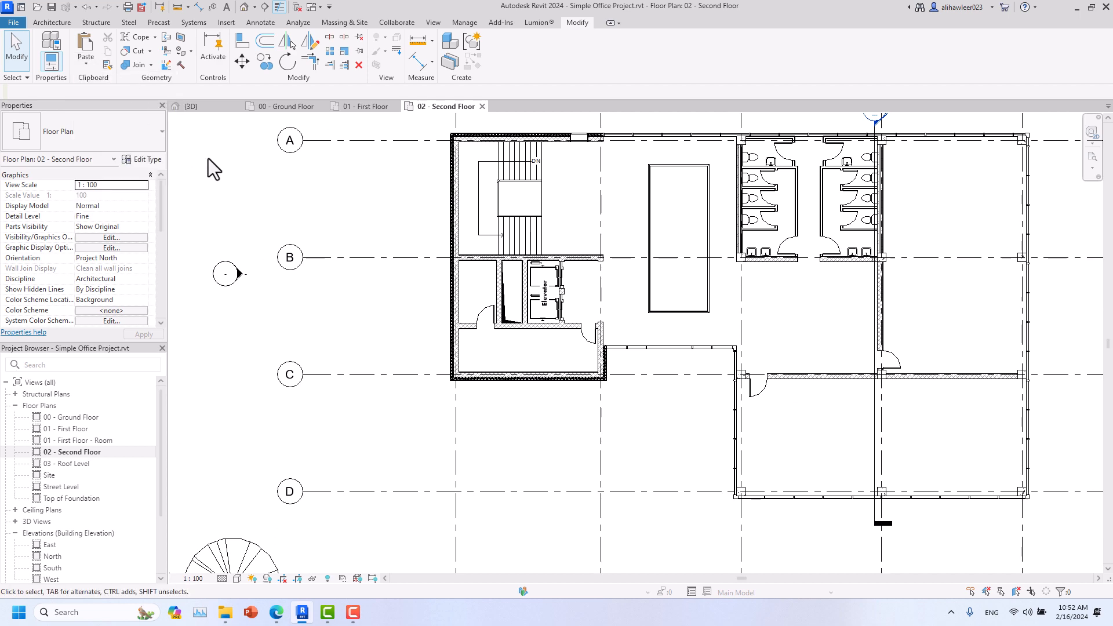
Step: Return to the 00 - Ground Floor plan
scroll(222, 157, down, 3)
middle_drag(246, 198, 396, 263)
click(266, 106)
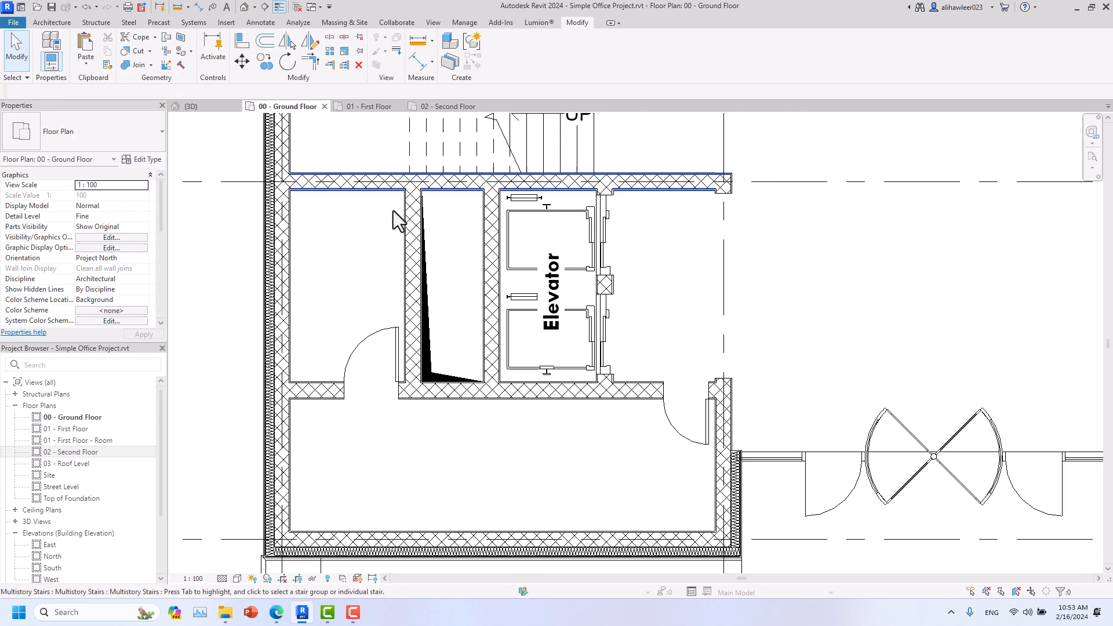